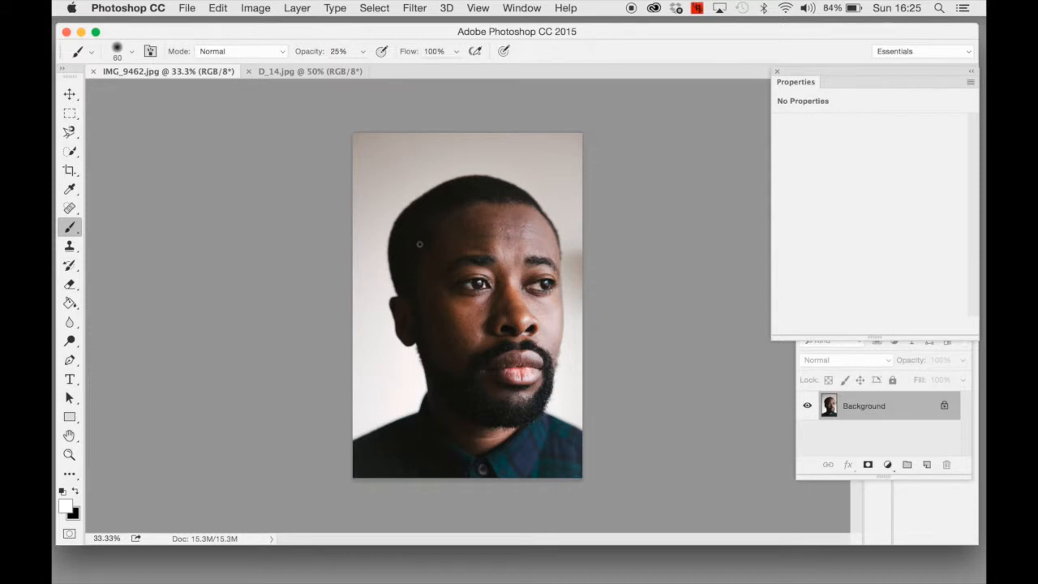
Step: Check the D_14.jpg landscape, return to the IMG_9462.jpg portrait and close the floating Properties panel
left_click(301, 75)
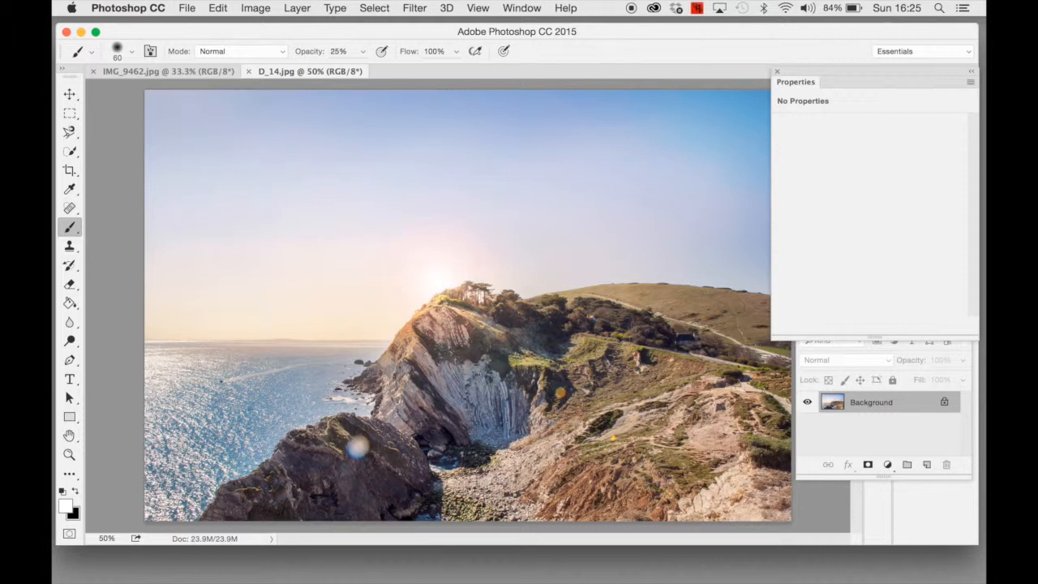
left_click(209, 71)
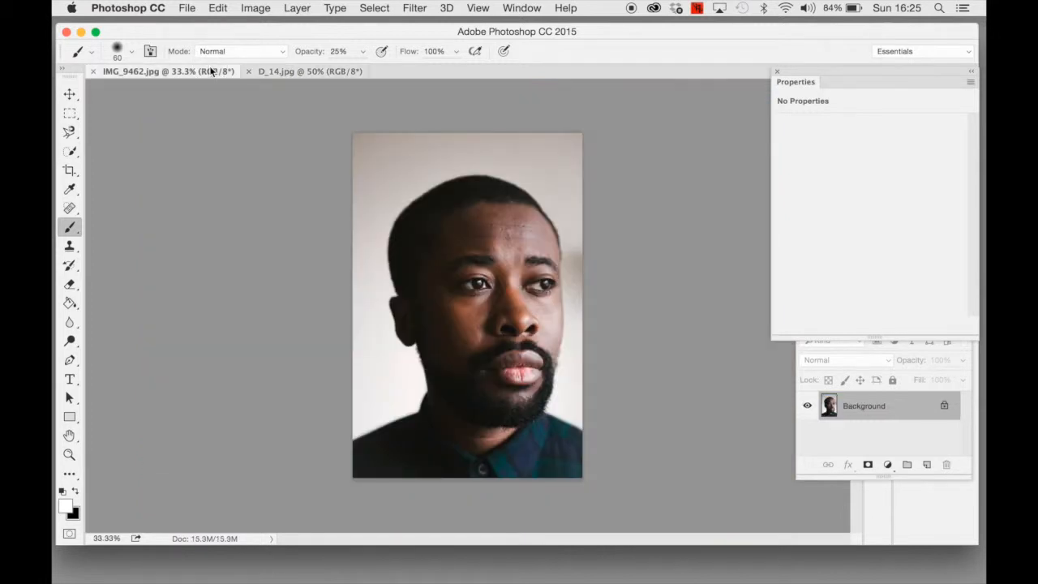
left_click(777, 71)
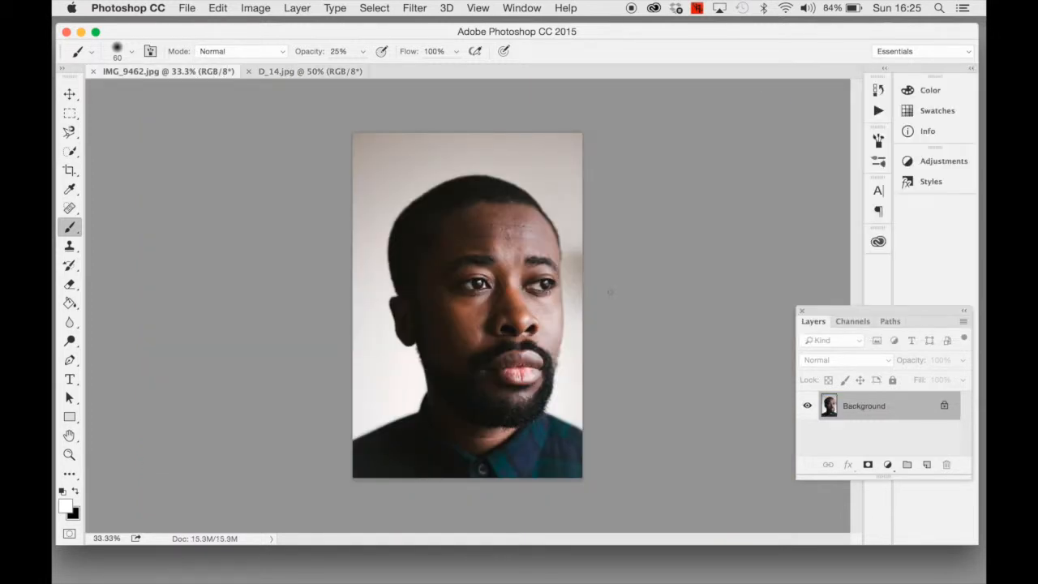
Step: Select the man's head and shoulders in the portrait with the Quick Selection Tool and check the selection outline up close
left_click(72, 153)
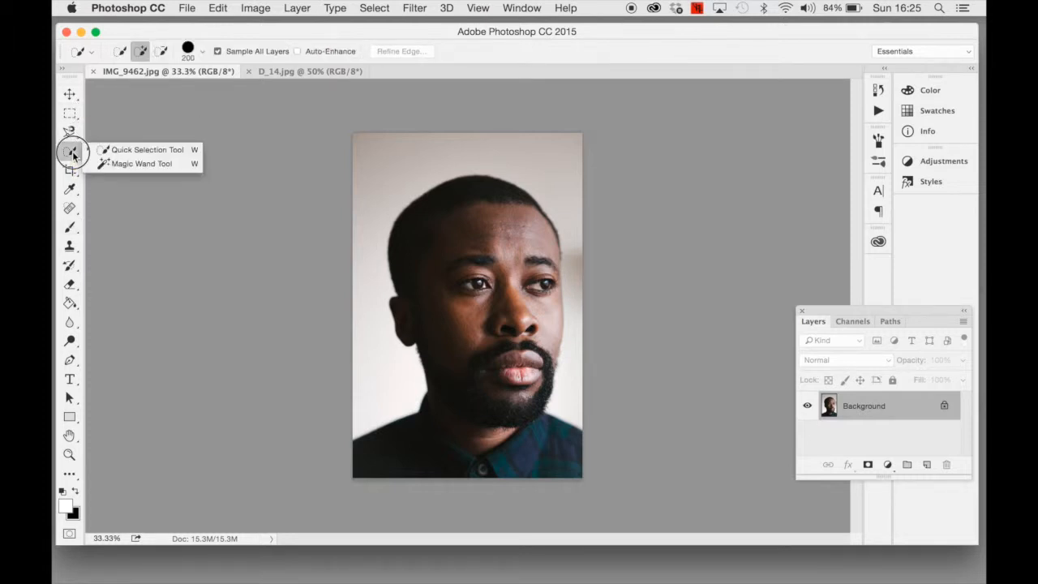
mouse_move(72, 153)
left_mouse_down()
mouse_move(185, 149)
mouse_move(172, 171)
mouse_move(182, 154)
left_mouse_up()
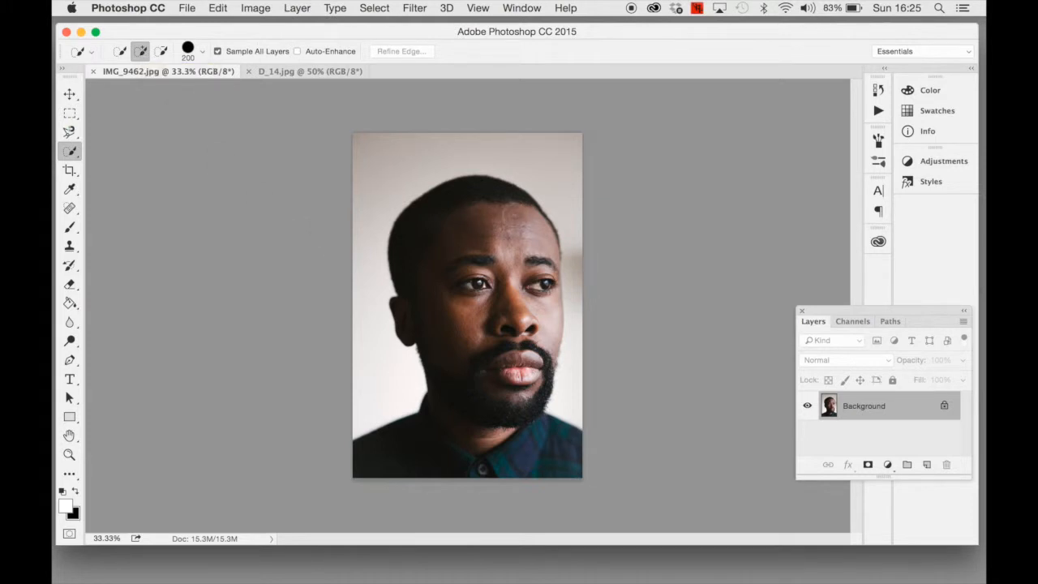
left_click(506, 208)
mouse_move(507, 207)
left_mouse_down()
mouse_move(459, 202)
mouse_move(430, 222)
mouse_move(424, 250)
mouse_move(426, 288)
mouse_move(476, 387)
left_mouse_up()
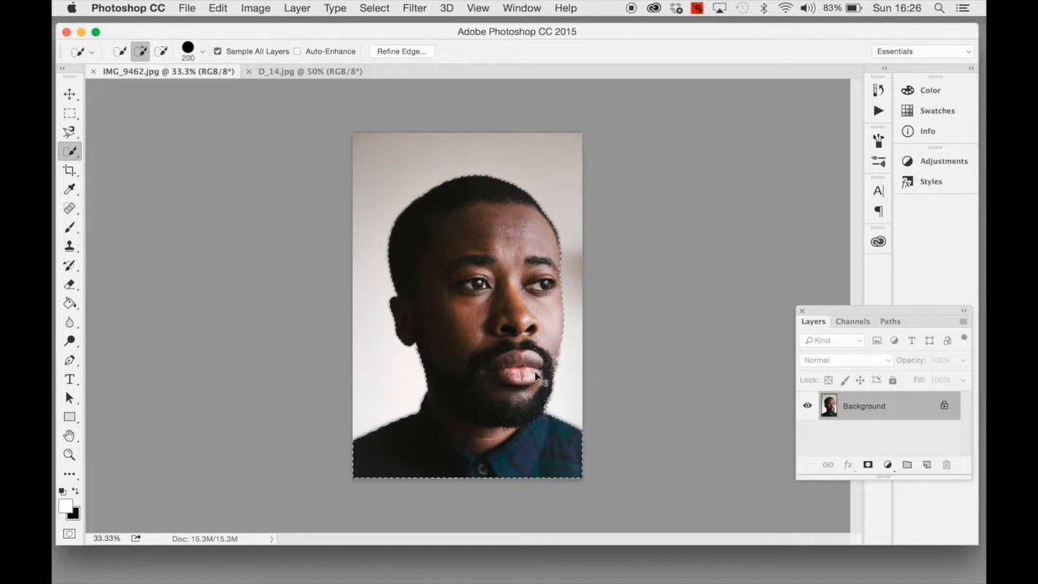
key("super+equal")
key("super+equal")
scroll(534, 370, "down", 10)
scroll(534, 370, "right", 5)
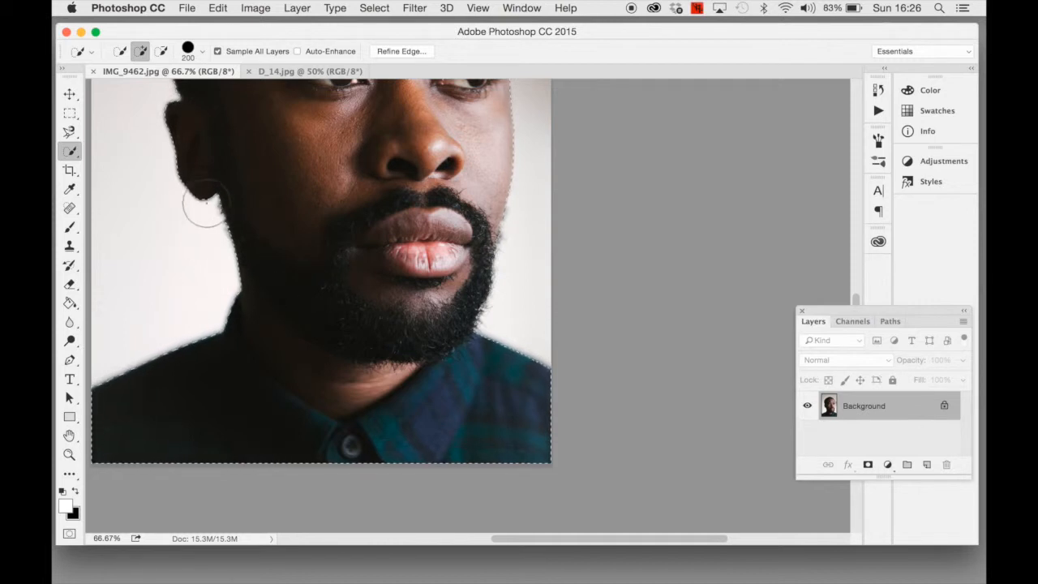
key("super+minus")
key("super+minus")
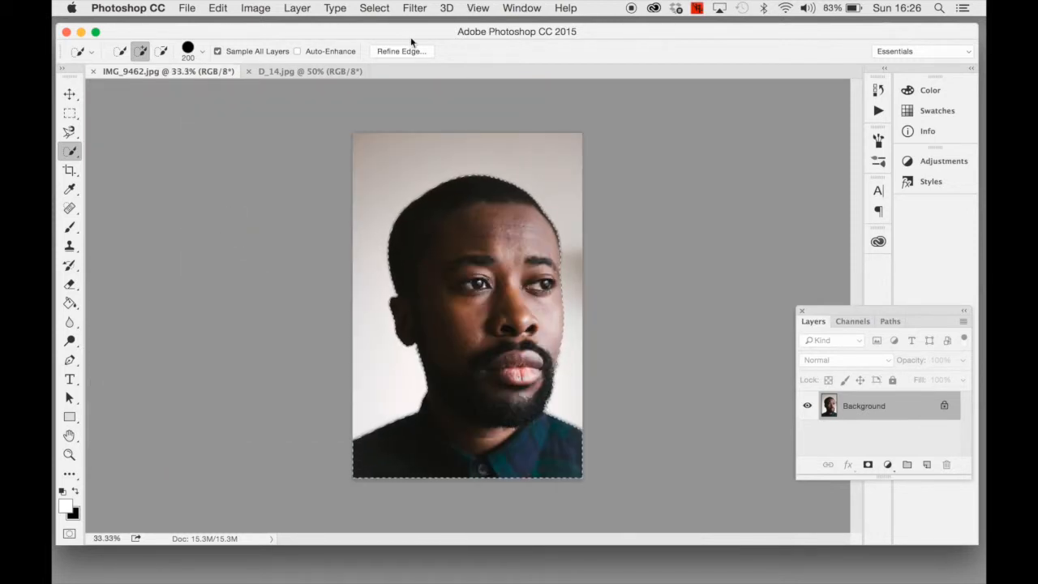
Step: Open Refine Edge for the man's selection and choose a brush tool for touching up its outline
left_click(375, 7)
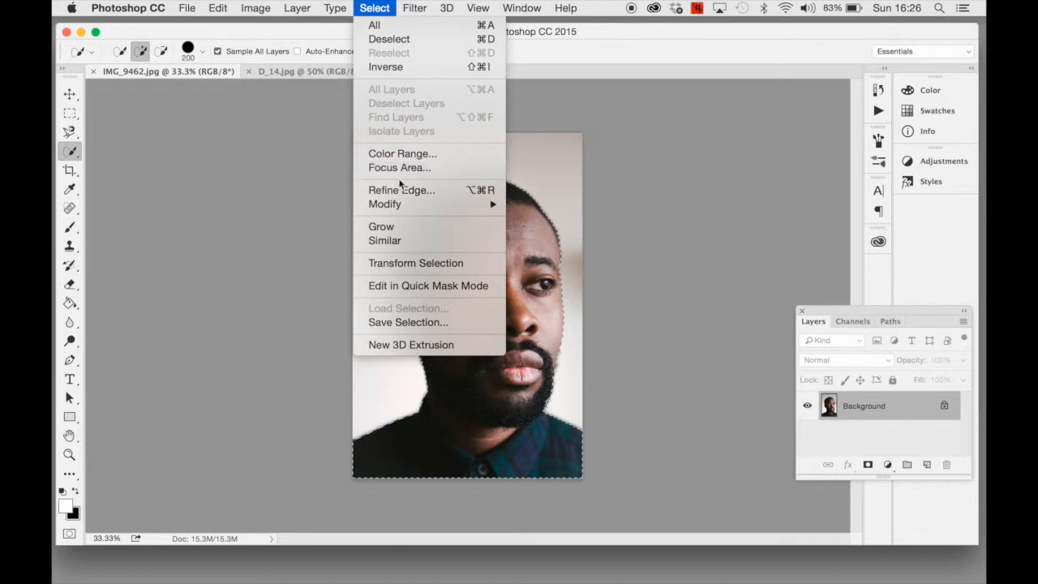
left_click(466, 193)
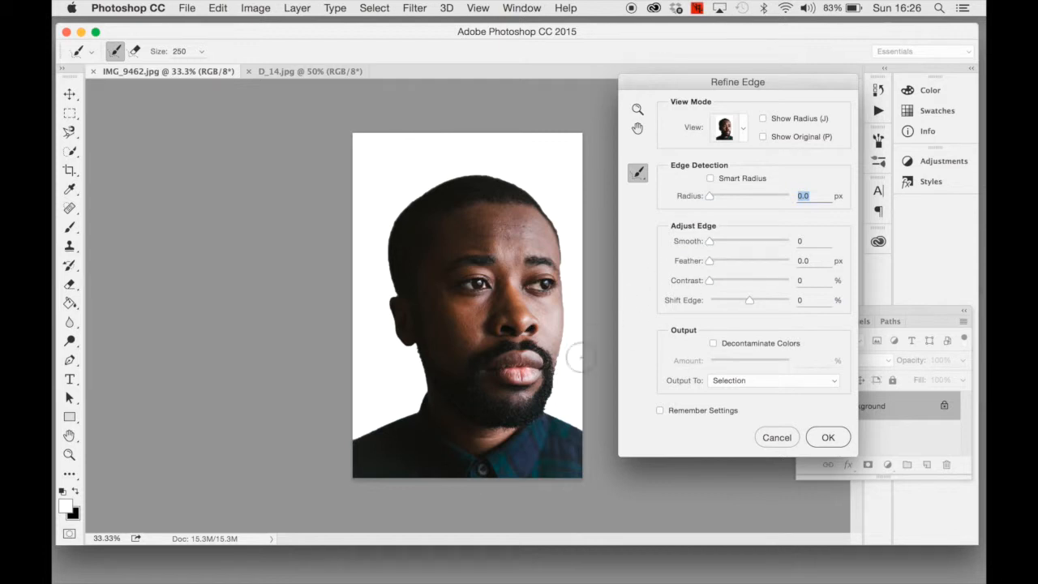
left_click(639, 175)
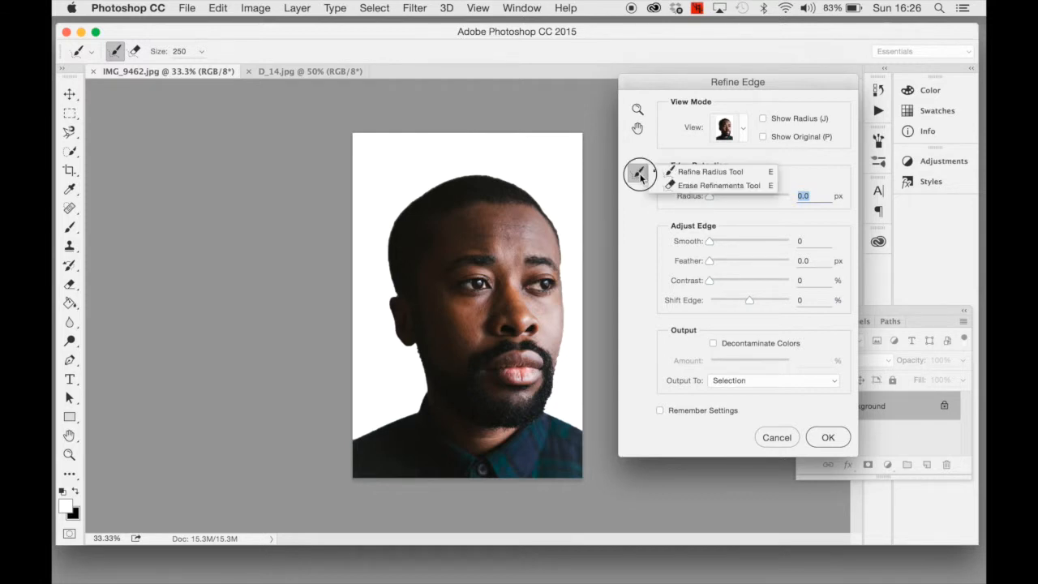
left_click_drag(640, 178, 736, 182)
Step: Refine the selection edge around the man's shoulders, face and hair with the Refine Radius Tool at size 100
key("bracketleft")
key("bracketleft")
key("bracketleft")
key("bracketleft")
key("bracketleft")
key("bracketleft")
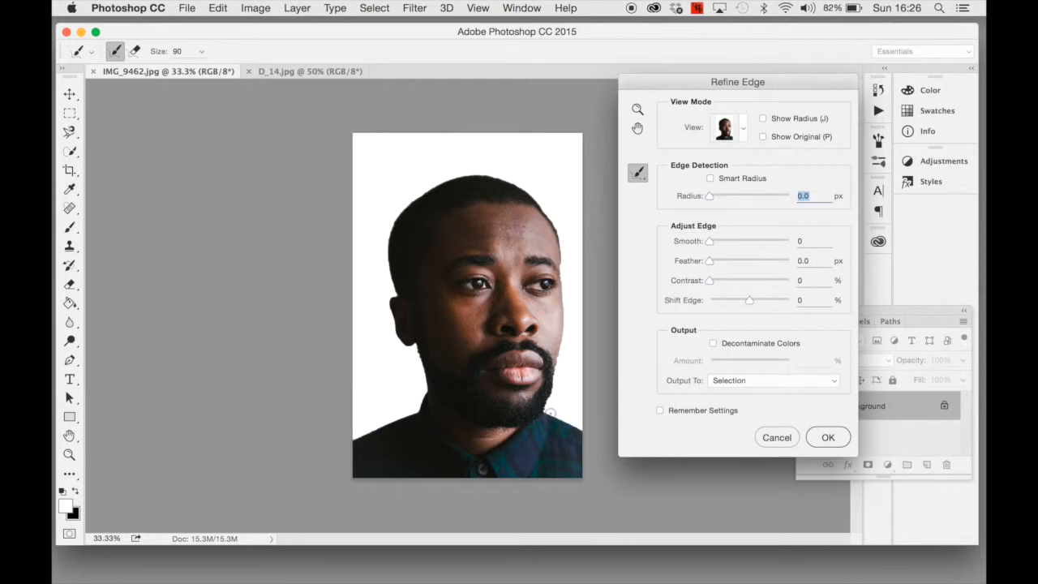
key("bracketleft")
key("bracketleft")
key("bracketleft")
key("bracketright")
key("bracketright")
key("bracketright")
key("bracketright")
key("bracketright")
key("bracketright")
mouse_move(570, 424)
left_mouse_down()
mouse_move(543, 408)
mouse_move(557, 336)
left_mouse_up()
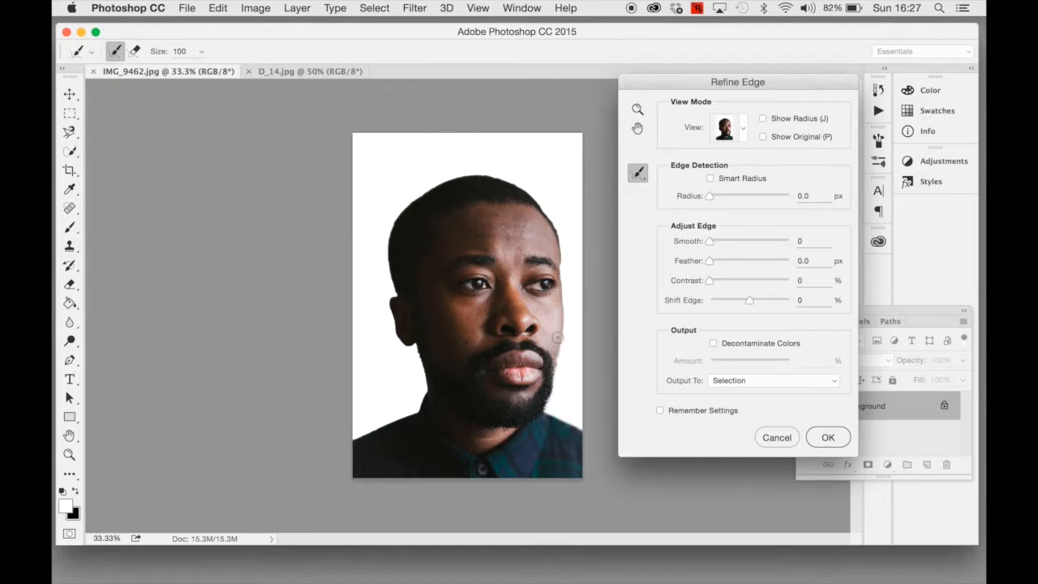
mouse_move(558, 323)
left_mouse_down()
mouse_move(553, 243)
mouse_move(523, 188)
mouse_move(473, 176)
mouse_move(429, 190)
mouse_move(398, 223)
mouse_move(399, 245)
left_mouse_up()
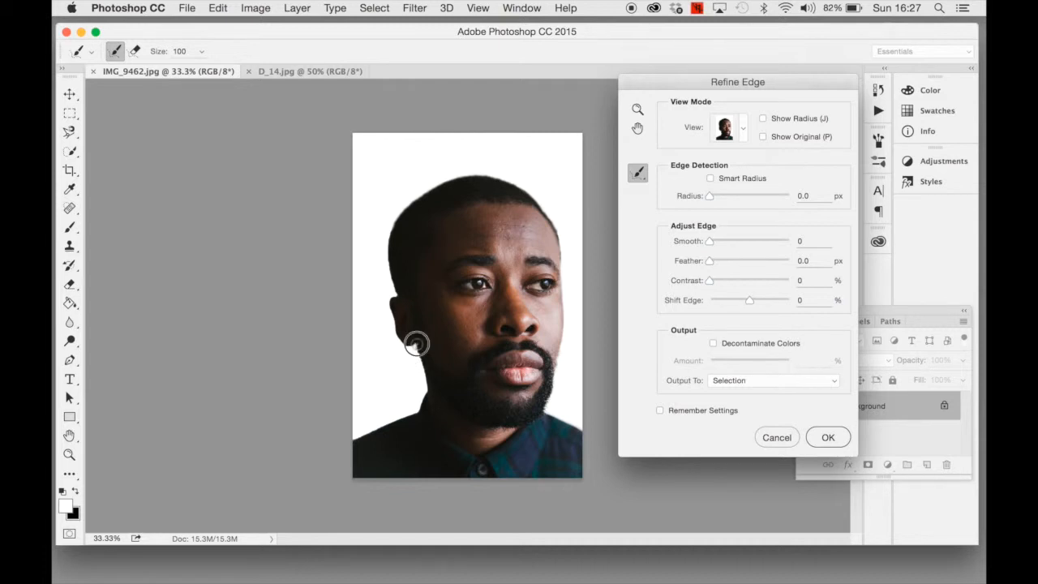
left_click_drag(421, 412, 348, 452)
Step: Try a Feather of 43.9 px and a Contrast of 36% on the selection edge, resetting both to 0
left_click_drag(712, 260, 752, 266)
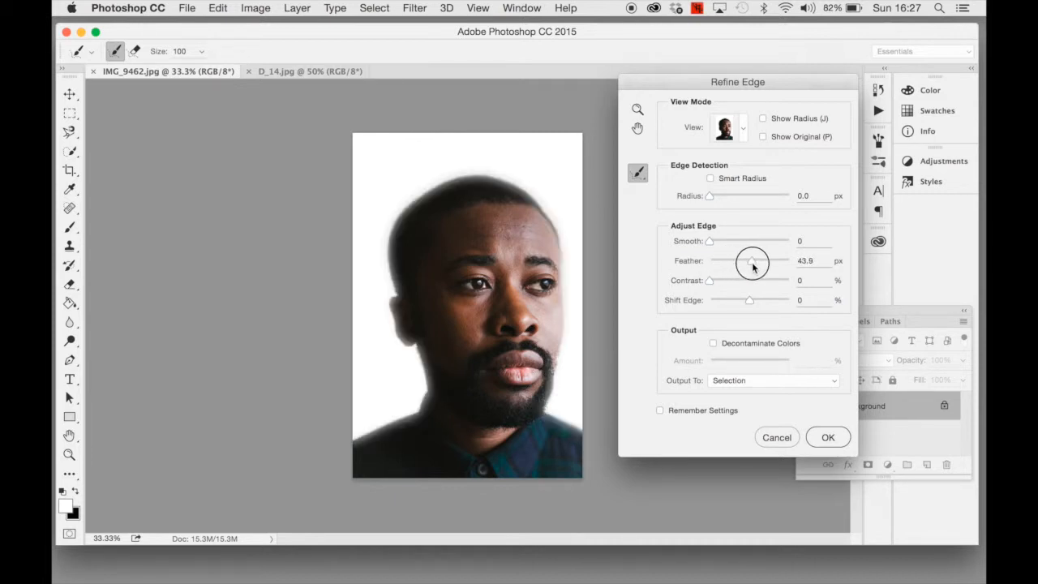
left_click_drag(752, 266, 739, 284)
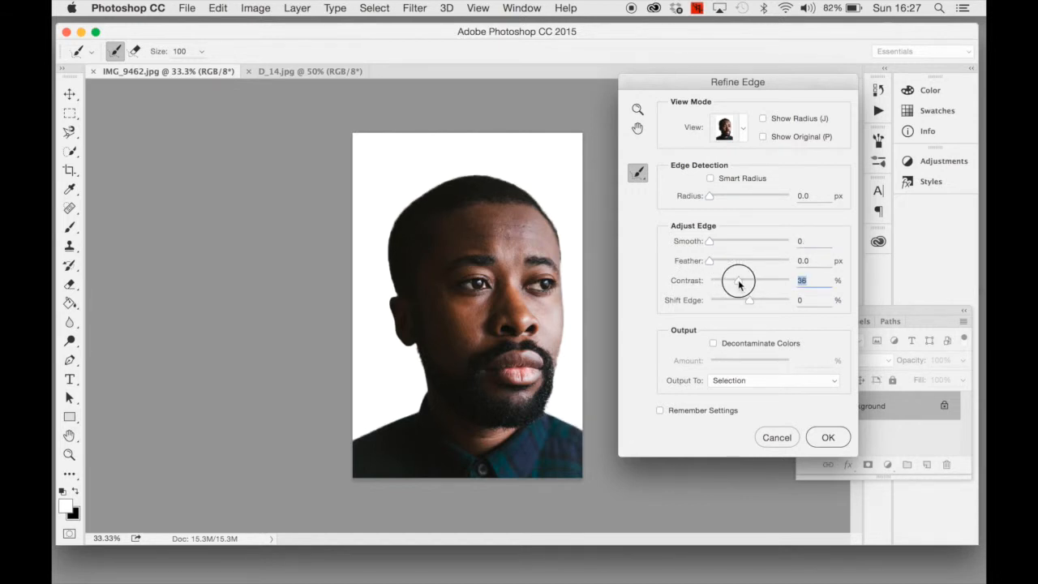
left_click_drag(739, 284, 637, 284)
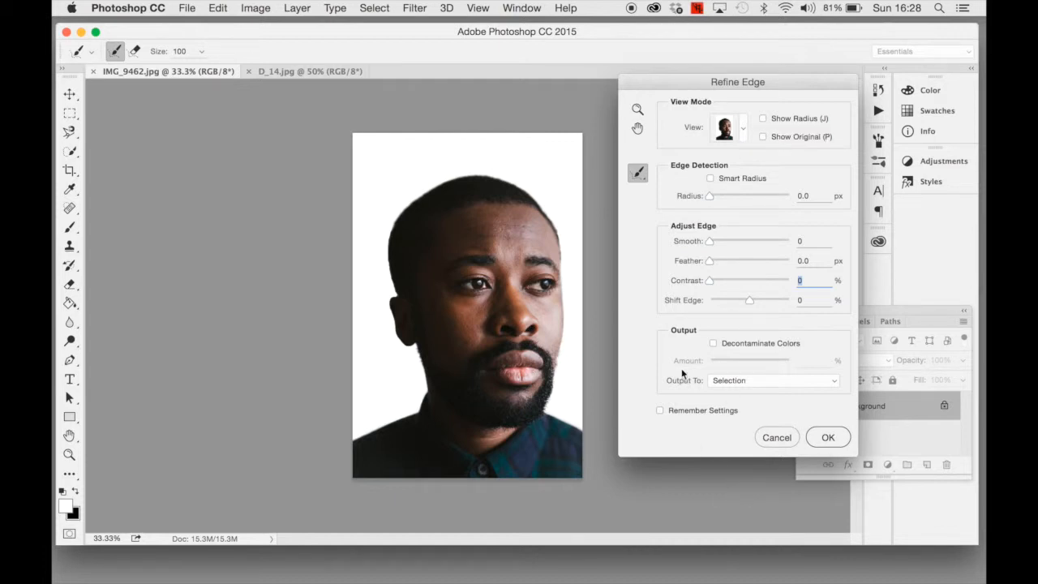
Step: Apply the edge refinement as a selection, copy the man onto a new layer and hide the Background layer
left_click(818, 438)
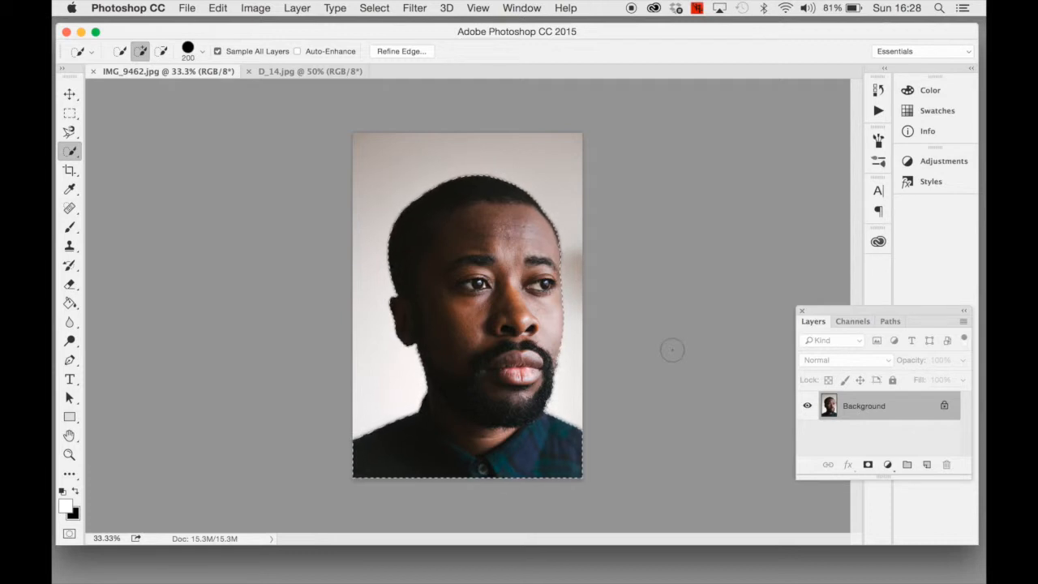
key("super+c")
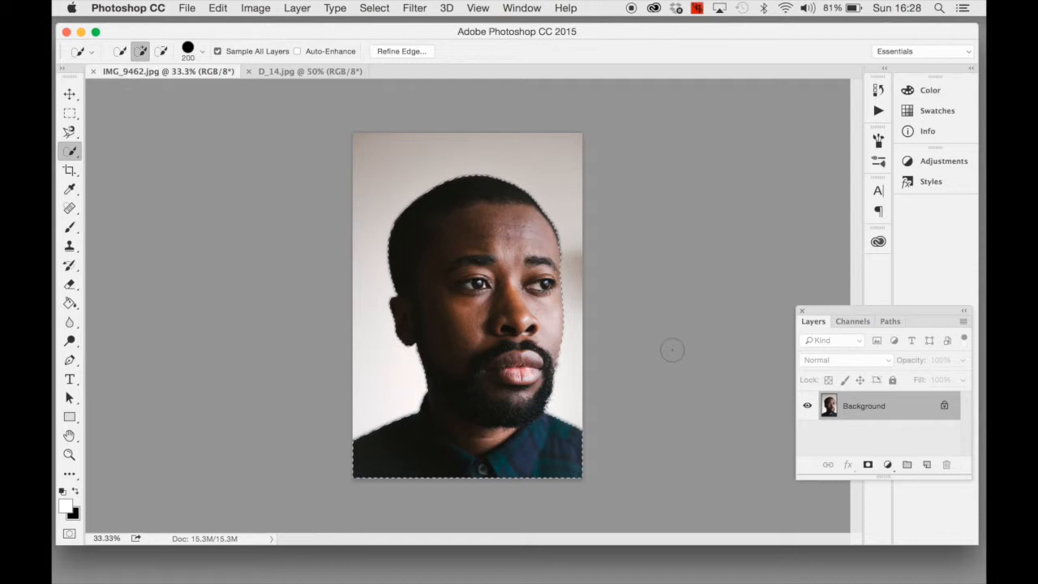
key("super+v")
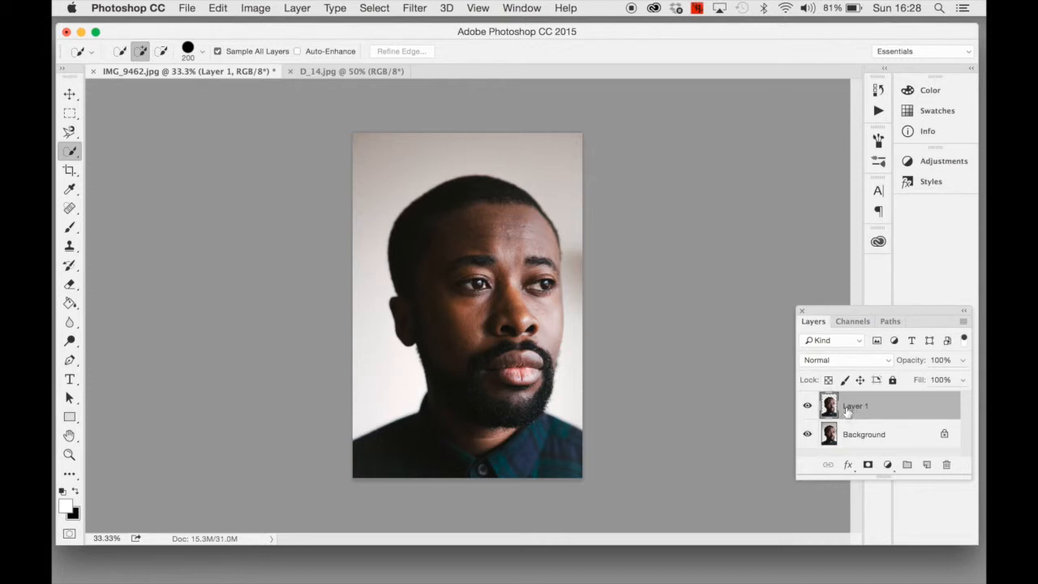
left_click(807, 435)
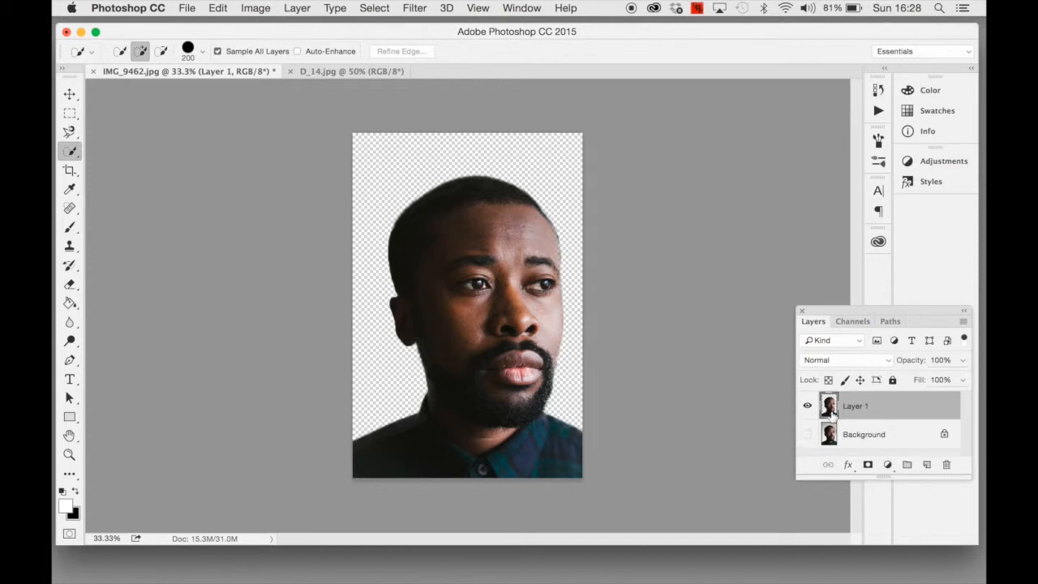
Step: Duplicate Layer 1 and delete the copy
left_click_drag(831, 412, 919, 470)
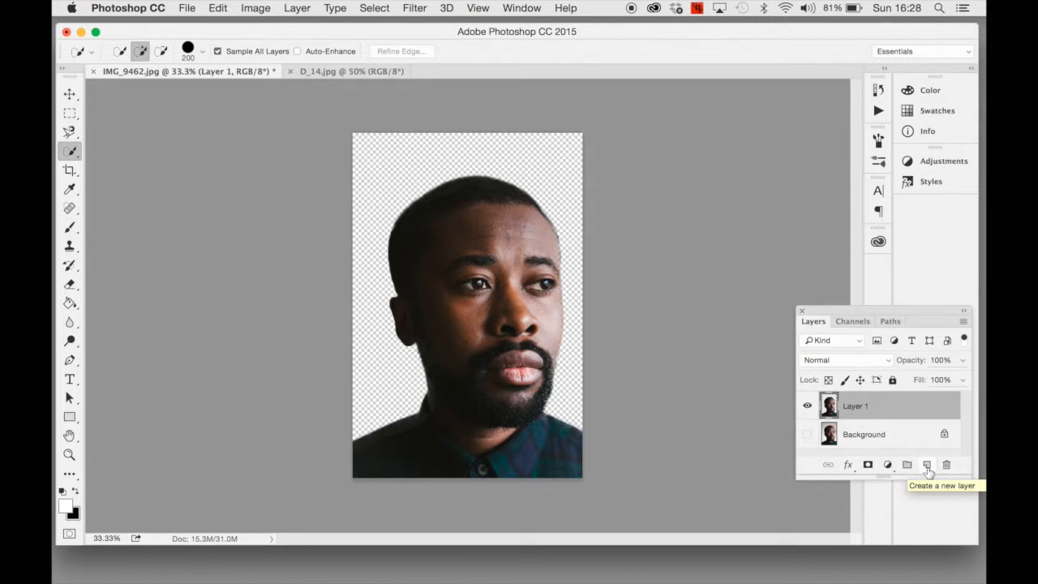
key("super+j")
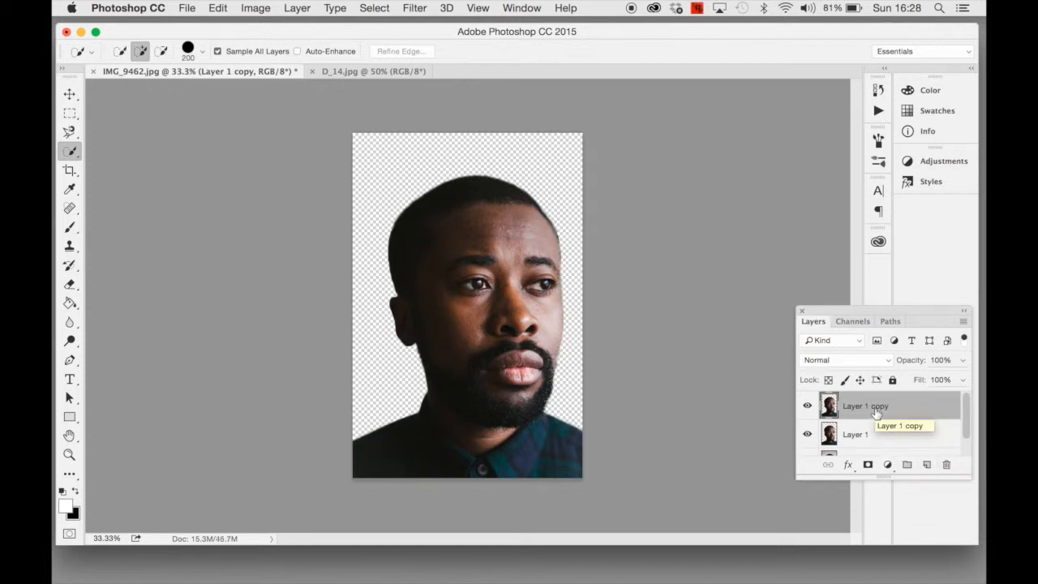
key("Delete")
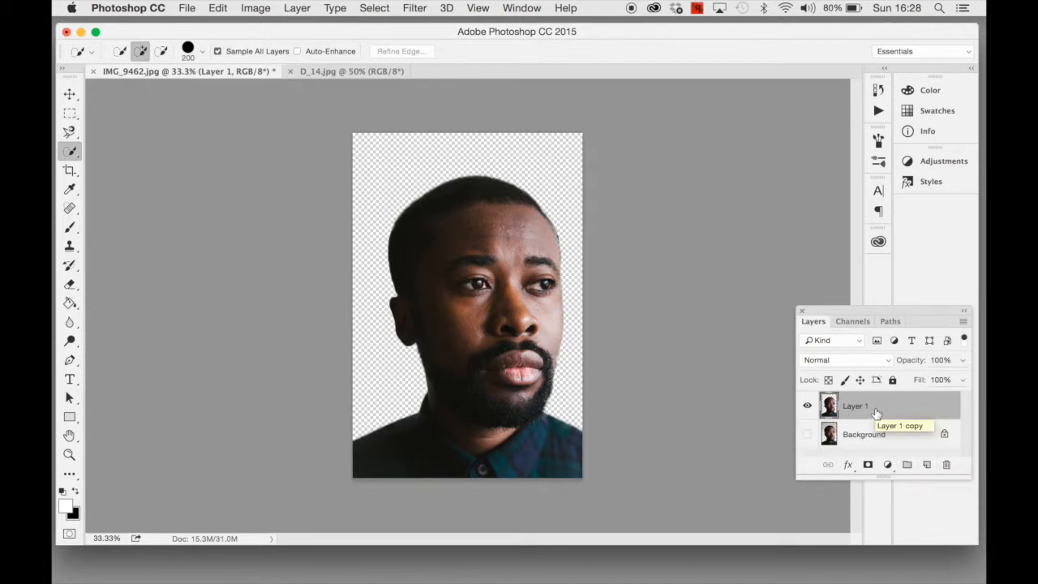
Step: Create a new layer, fill it with white using the Paint Bucket Tool and place it beneath Layer 1
left_click(927, 466)
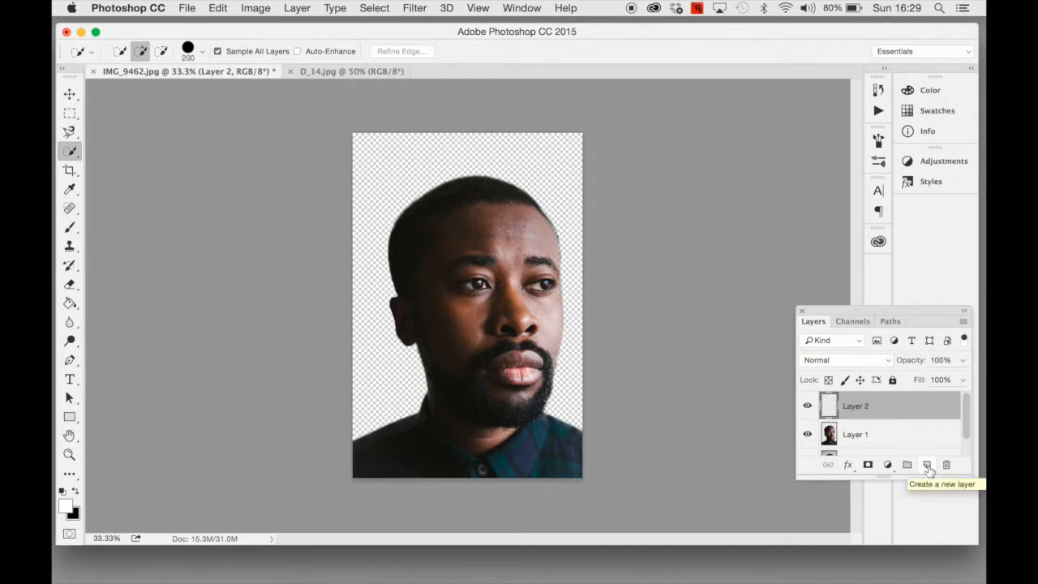
left_click(70, 303)
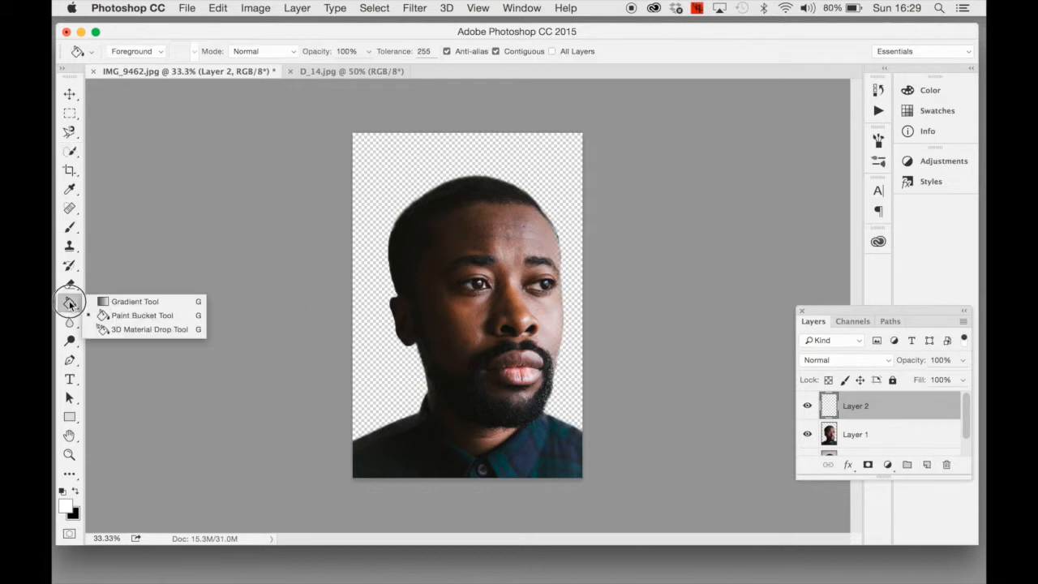
left_click(126, 316)
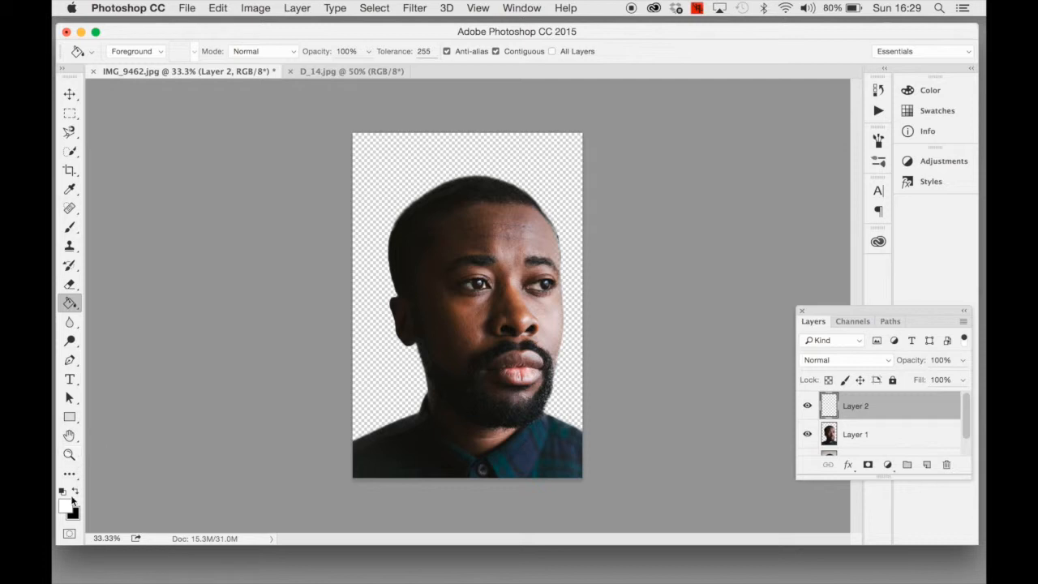
left_click(389, 162)
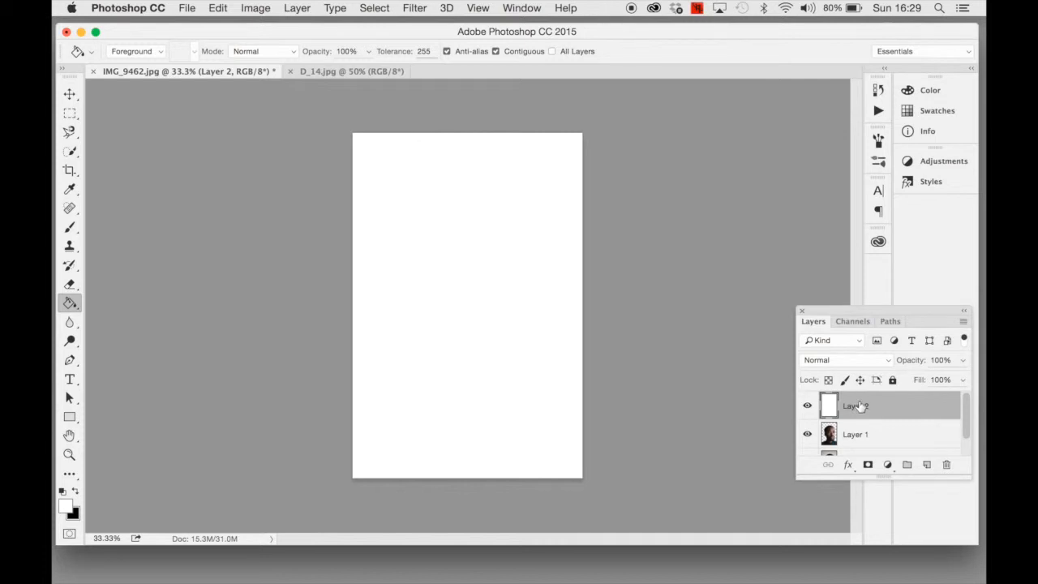
left_click_drag(861, 407, 866, 448)
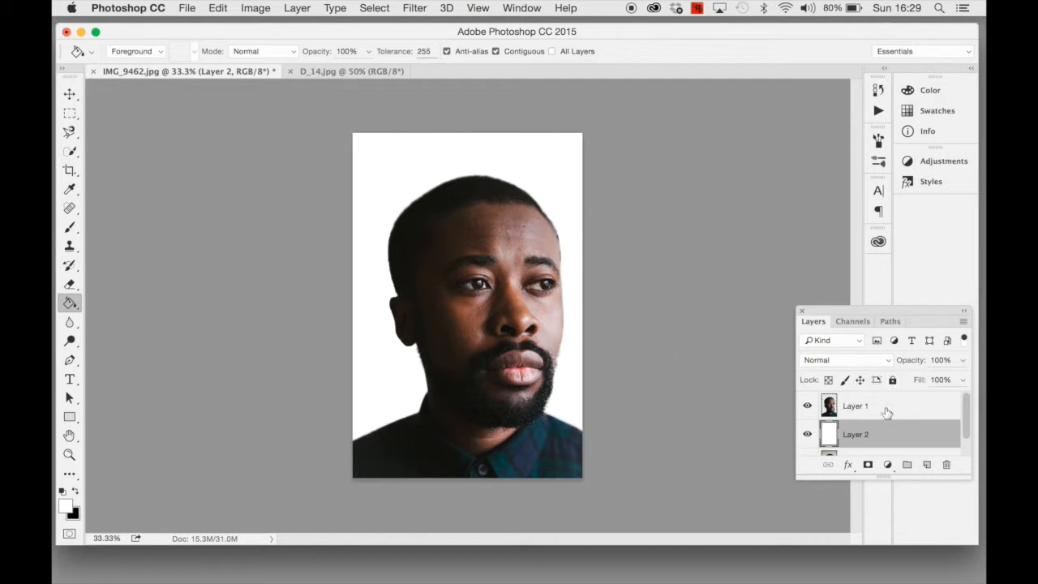
Step: Delete the original Background layer from the portrait document
scroll(883, 414, "down", 1)
scroll(883, 413, "up", 1)
scroll(882, 413, "down", 1)
left_click(860, 443)
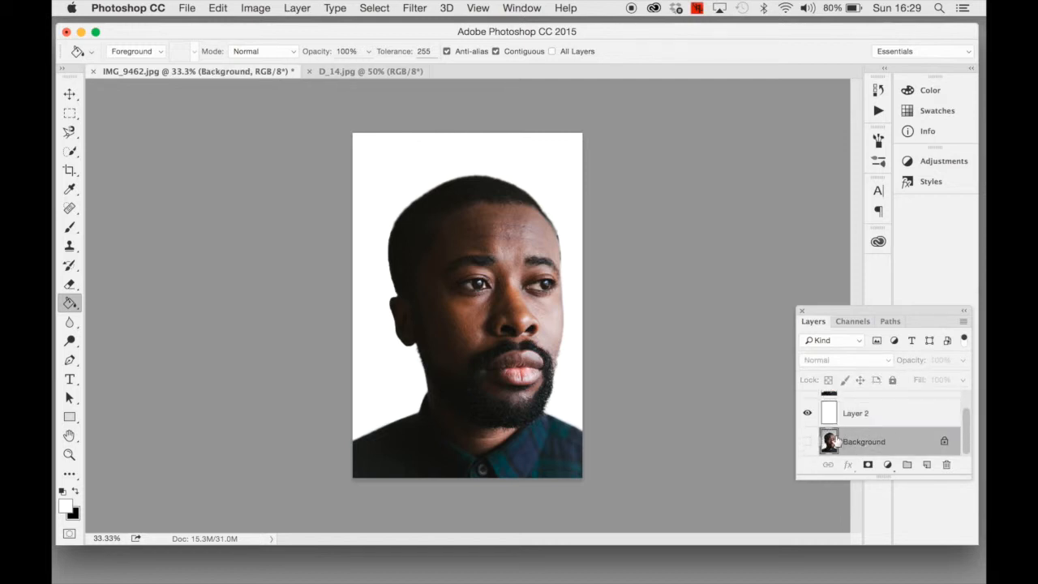
key("Delete")
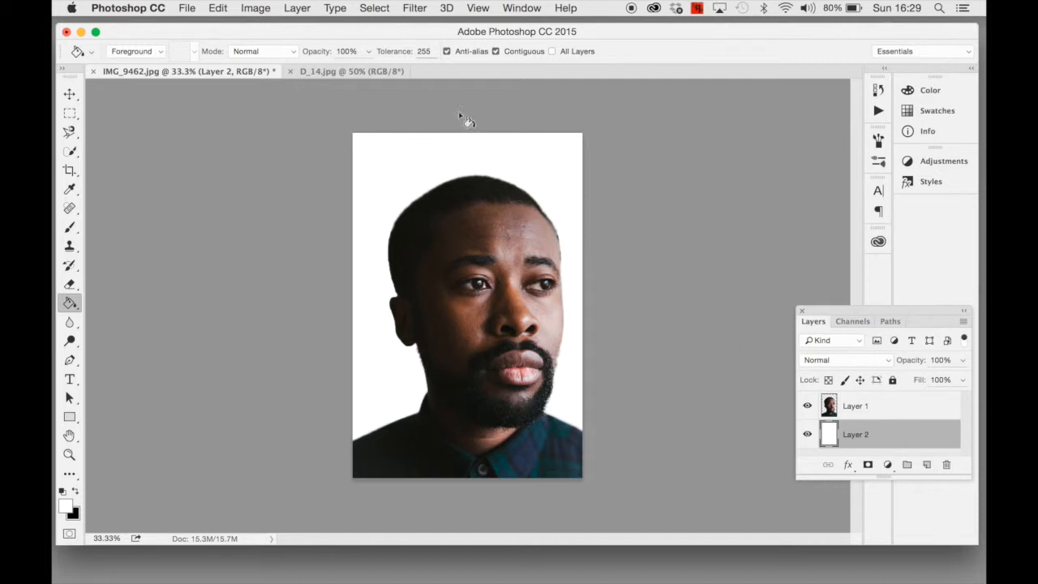
Step: Copy the entire D_14.jpg landscape and paste it into the portrait document as a layer above Layer 1
left_click(858, 410)
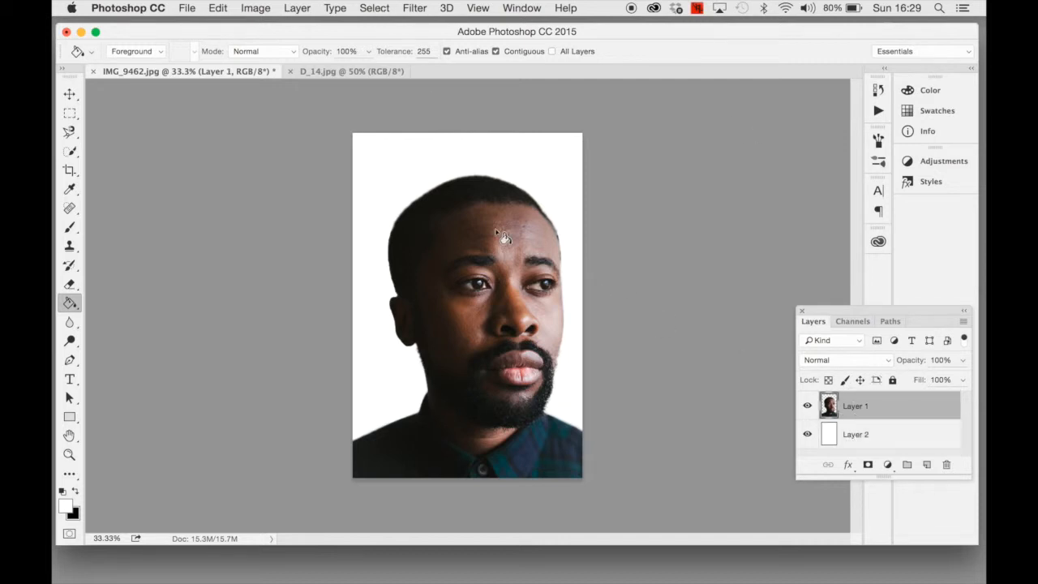
left_click(373, 72)
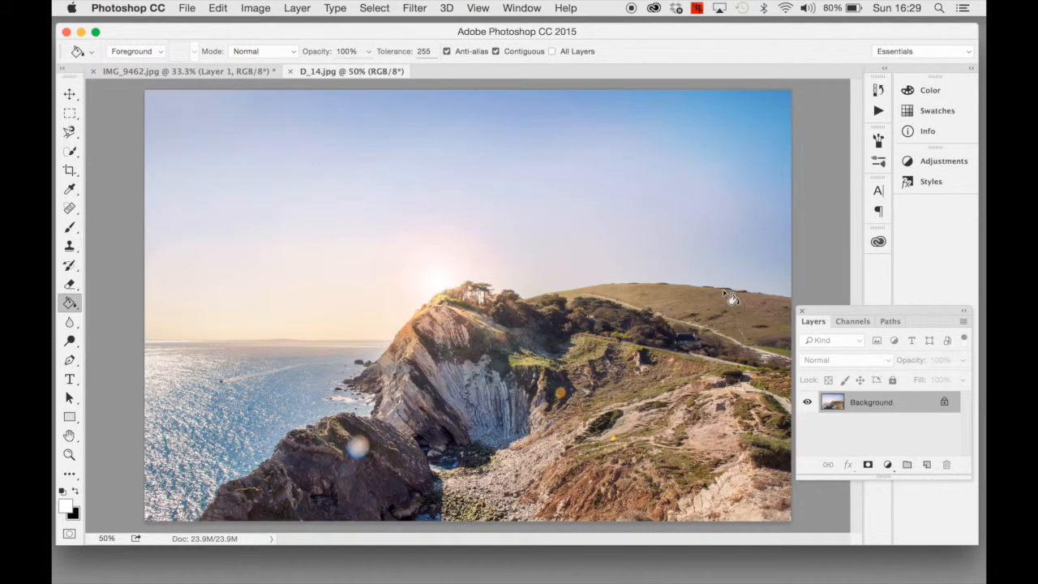
key("super+a")
left_click(226, 72)
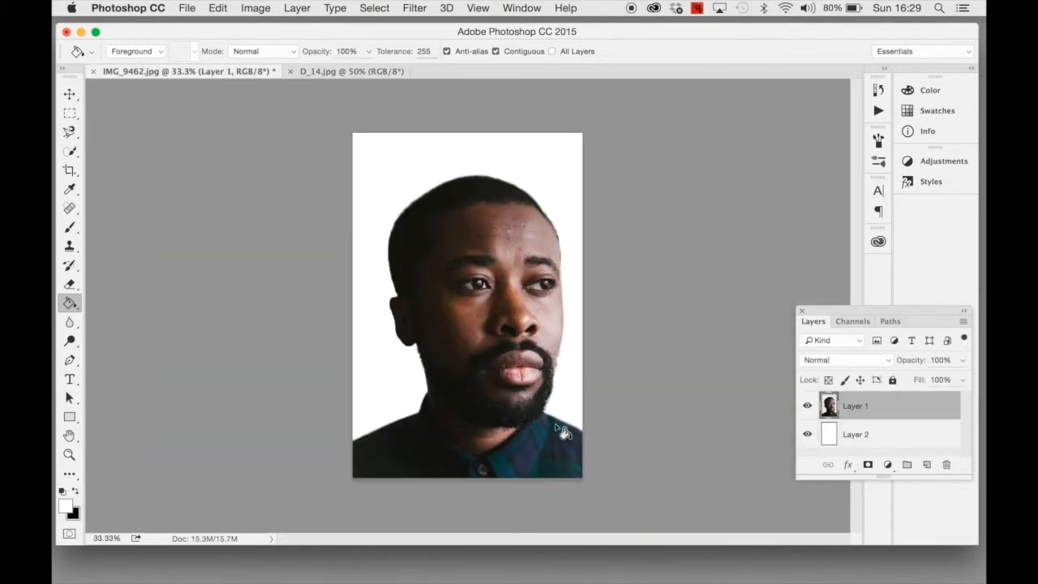
key("super+v")
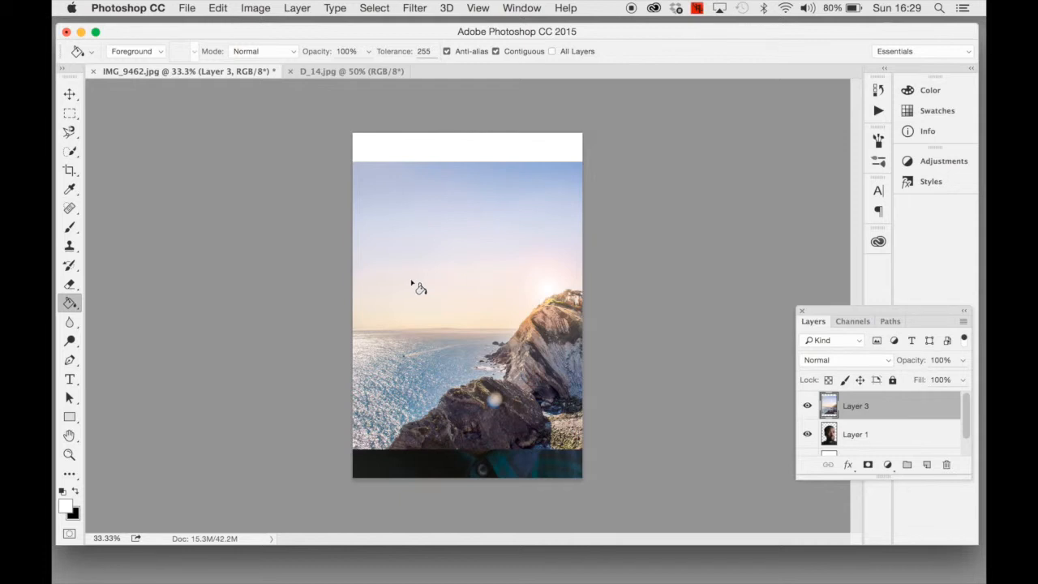
Step: Free Transform the Layer 3 landscape, enlarging it to about 134% and positioning it so it covers the whole canvas
key("super+t")
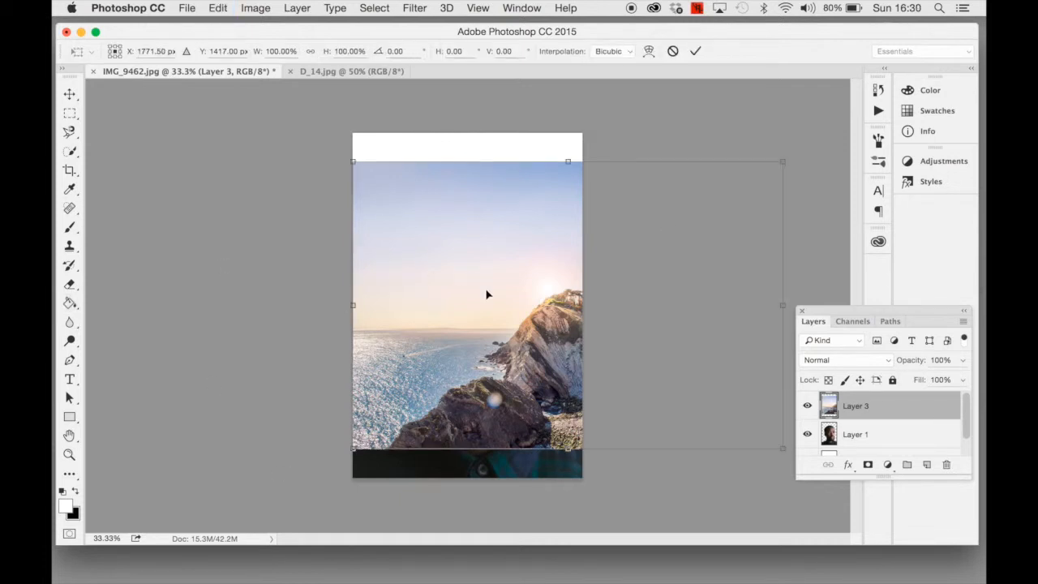
left_click_drag(545, 313, 447, 341)
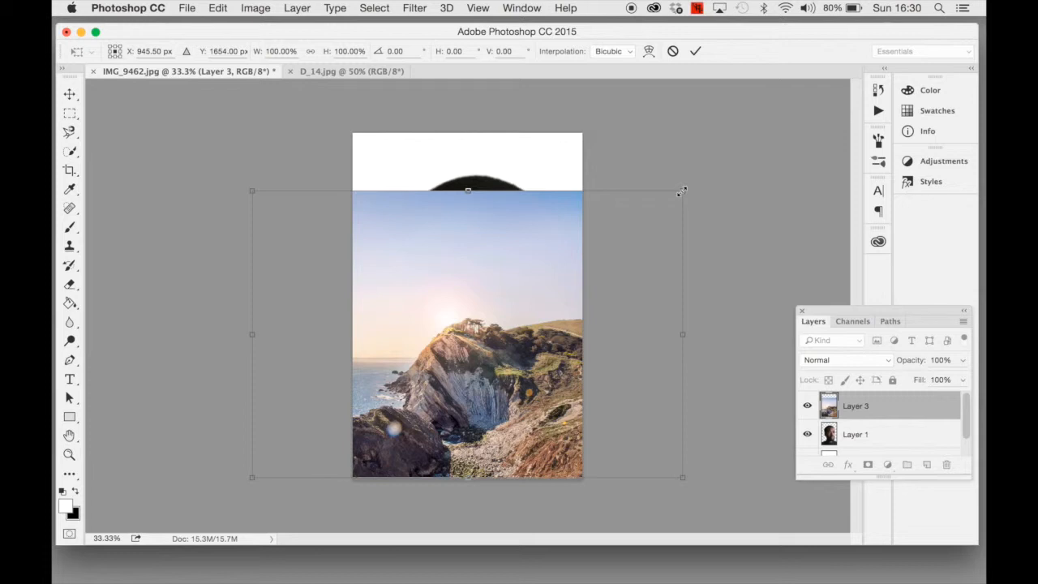
left_click_drag(681, 192, 771, 105)
left_click_drag(654, 264, 617, 271)
left_click_drag(741, 123, 785, 93)
left_click_drag(645, 301, 638, 299)
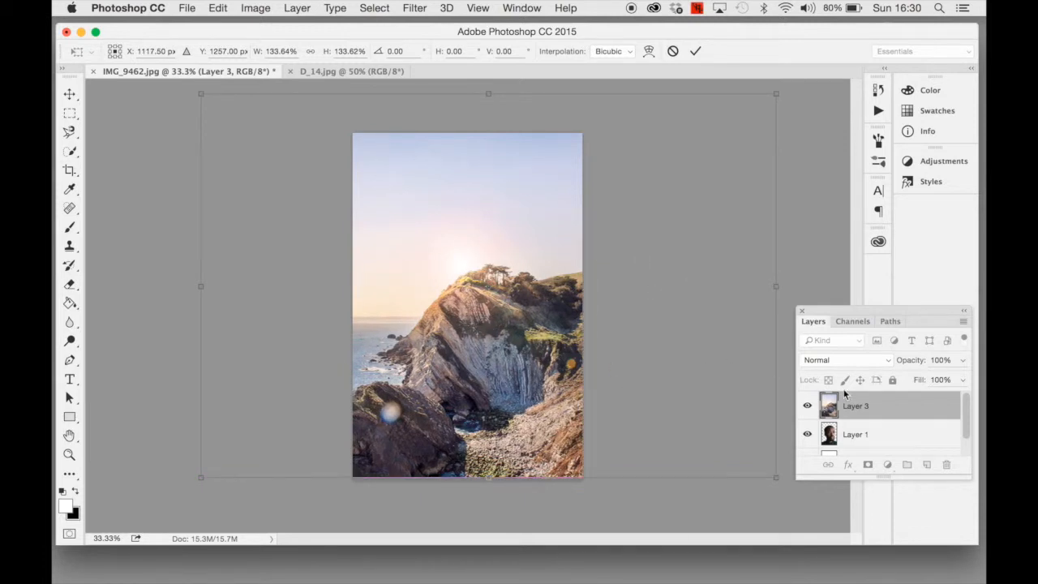
Step: Enlarge the Layer 3 landscape to about 138% and align it with the face using 65% layer opacity as a guide, then restore 100%
left_click_drag(907, 362, 888, 366)
left_click_drag(531, 387, 513, 387)
left_click_drag(766, 95, 785, 53)
left_click_drag(492, 344, 481, 346)
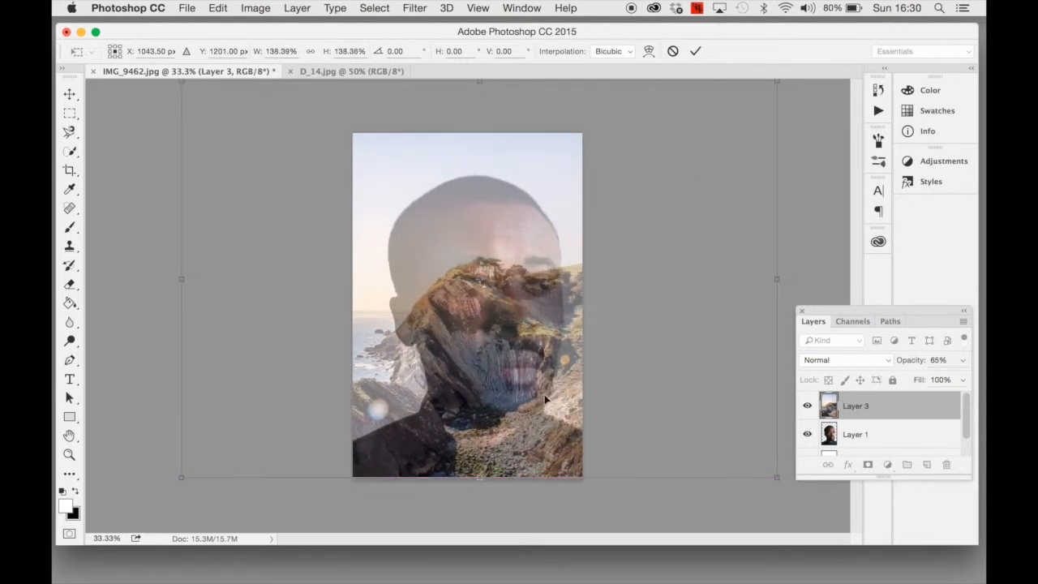
left_click(938, 360)
left_click_drag(963, 360, 979, 360)
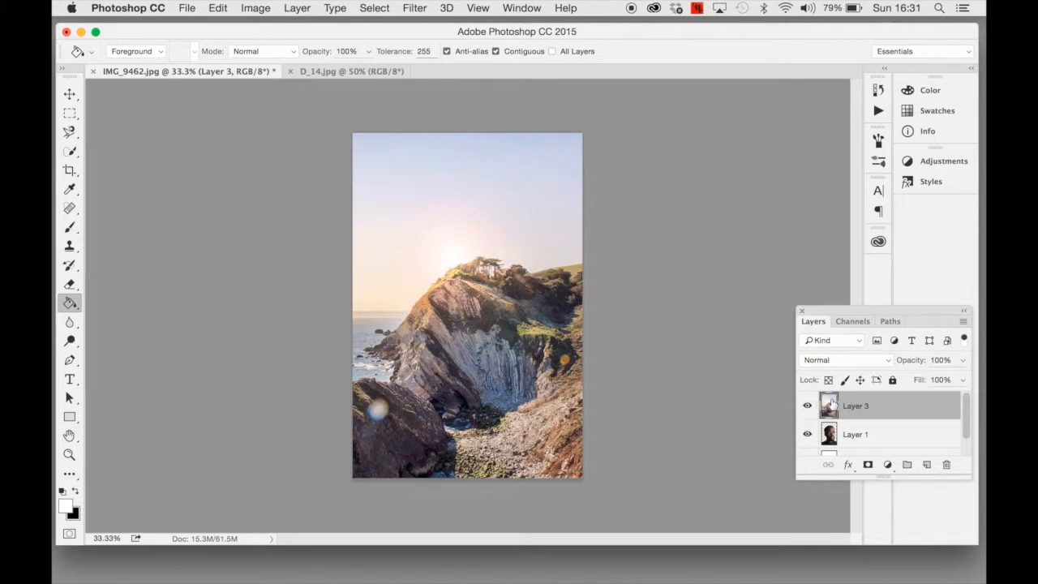
Step: Add a layer mask to Layer 3 and invert it to black, hiding the landscape
left_click(868, 464)
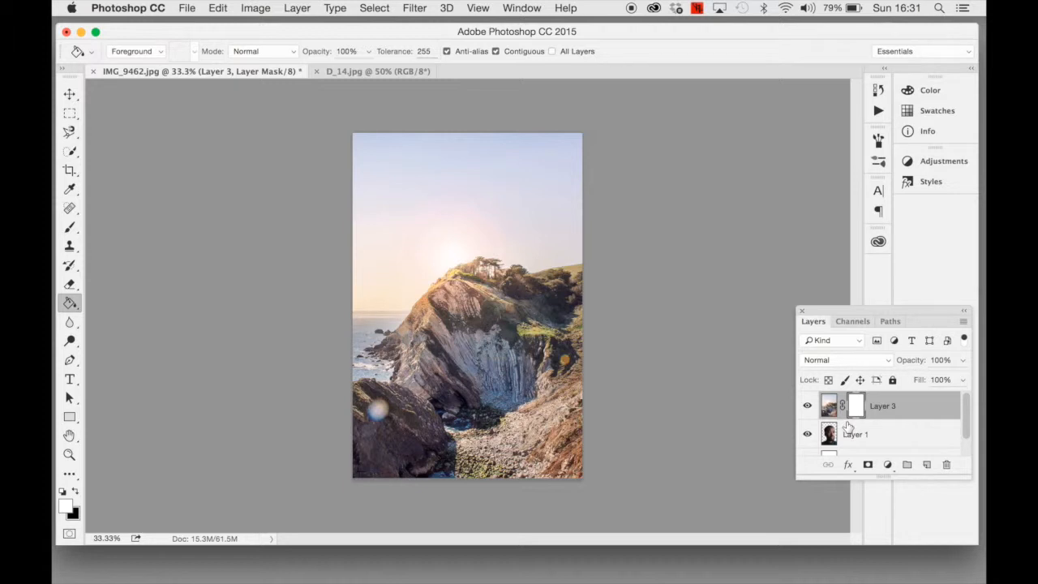
key("super+i")
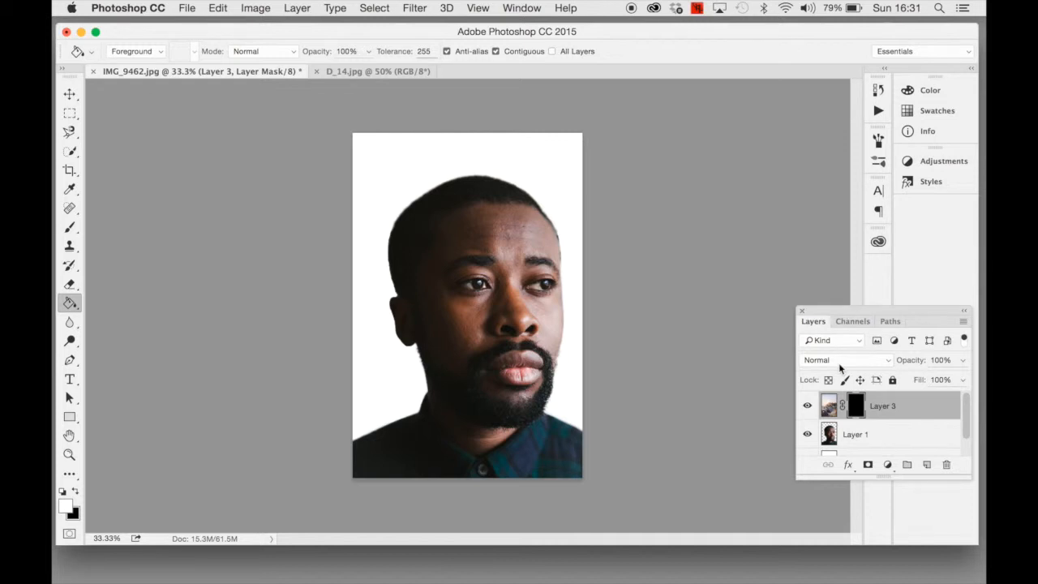
Step: Select the portrait on Layer 1 and check the document's dimensions in Image Size without changing them
left_click(828, 438)
scroll(862, 432, "down", 1)
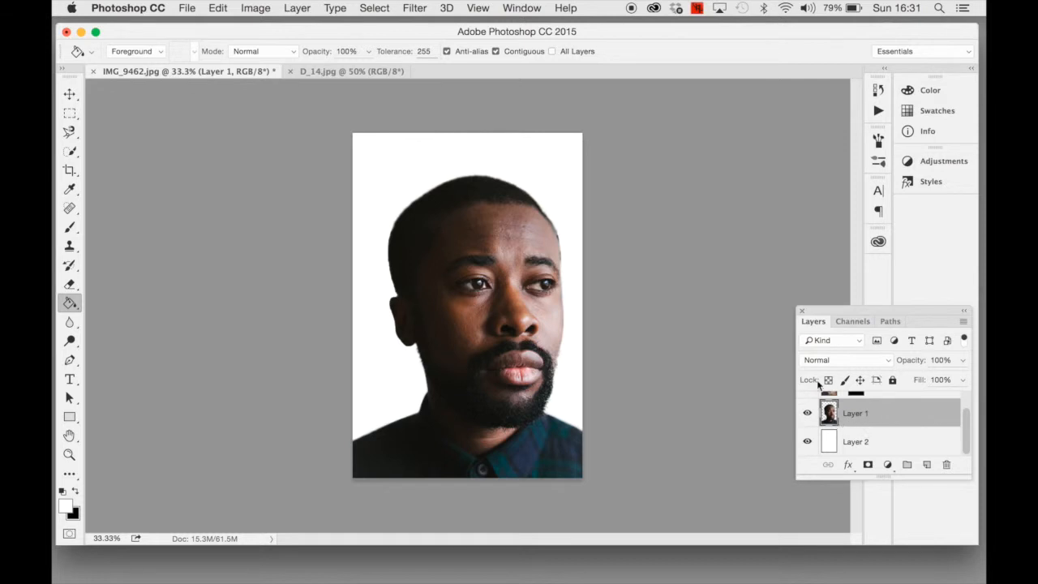
left_click(217, 6)
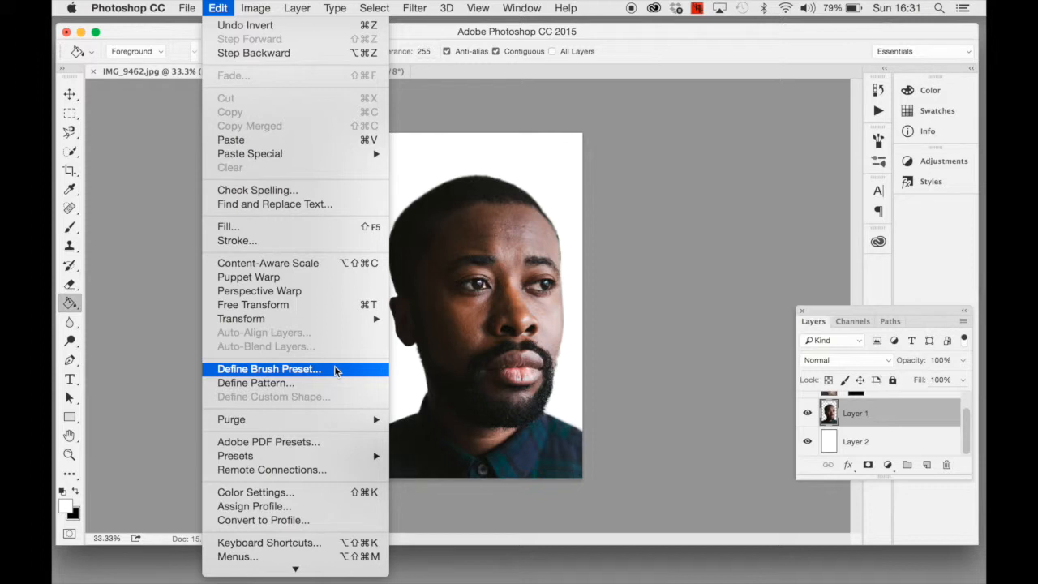
mouse_move(259, 6)
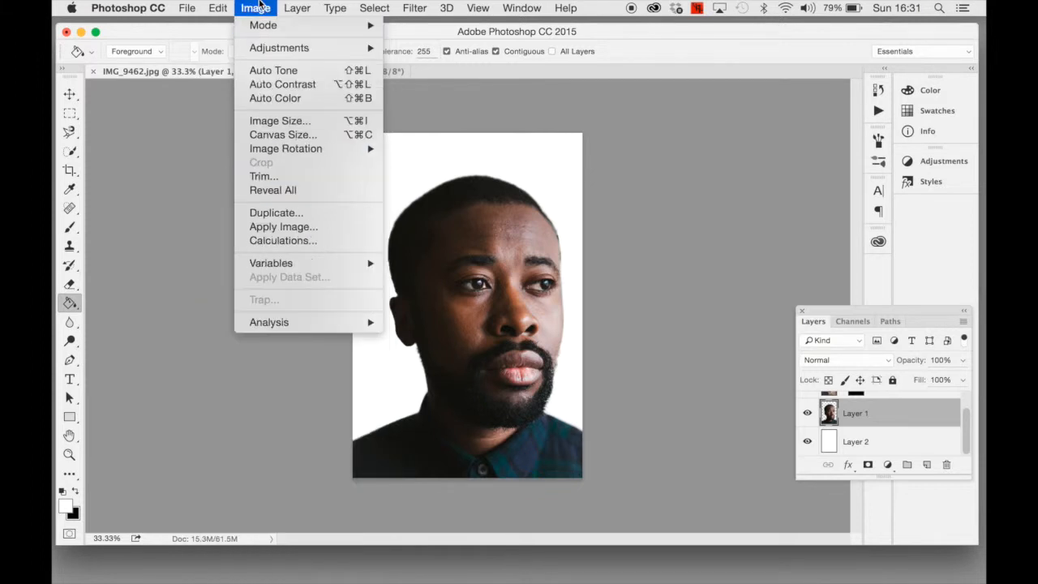
left_click(279, 121)
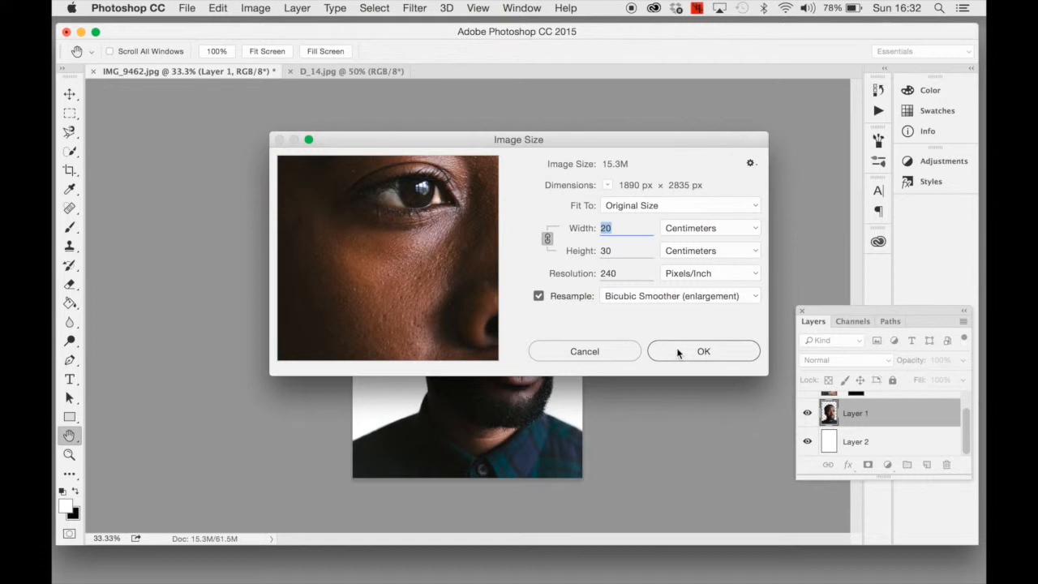
left_click(609, 351)
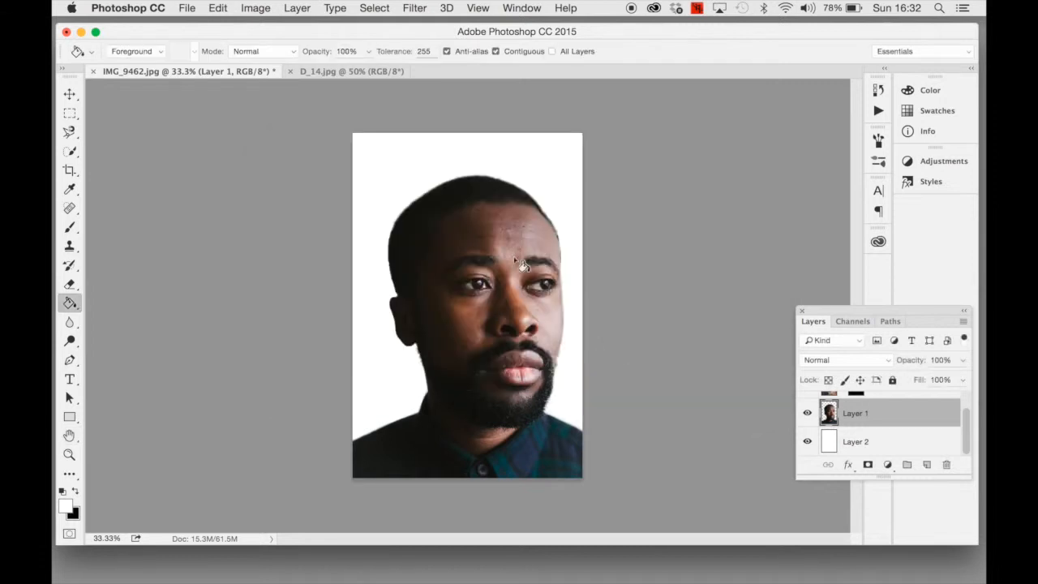
Step: Define the Layer 1 portrait as a brush preset named Head
left_click(218, 7)
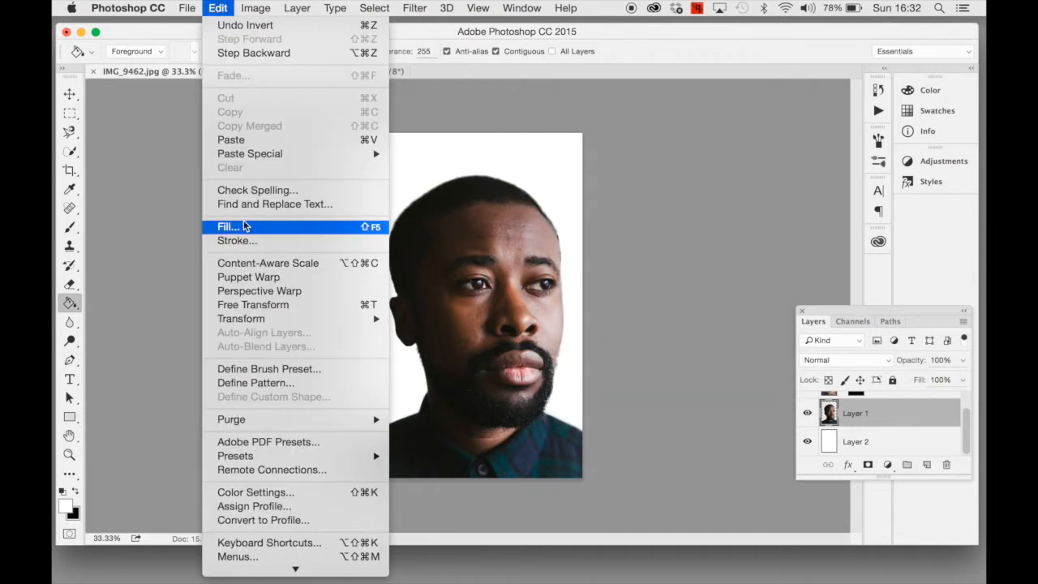
left_click(350, 369)
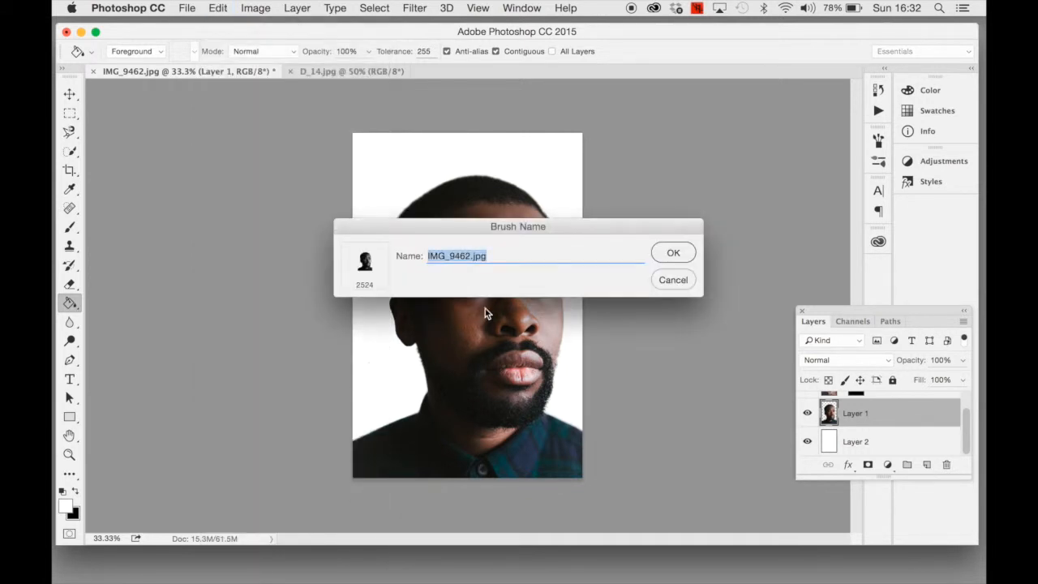
type("Head")
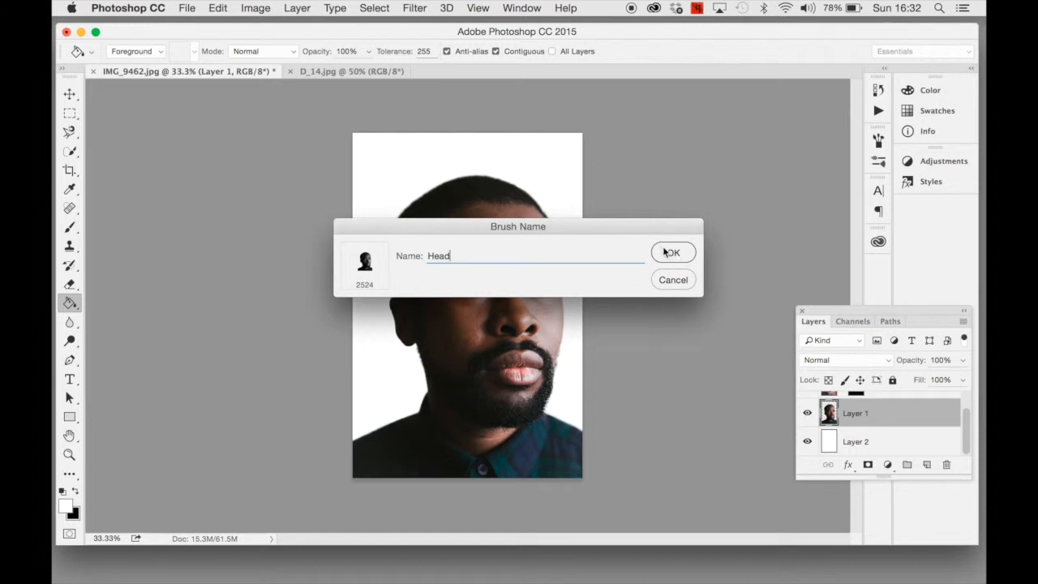
left_click(672, 253)
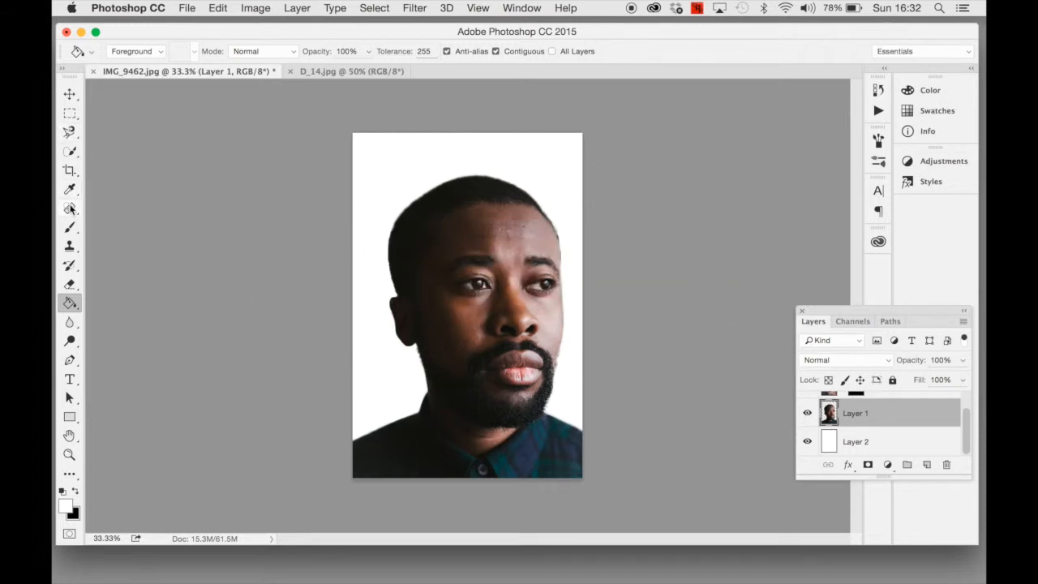
Step: Choose the Brush Tool with the new 2524 px Head brush preset
left_click(69, 230)
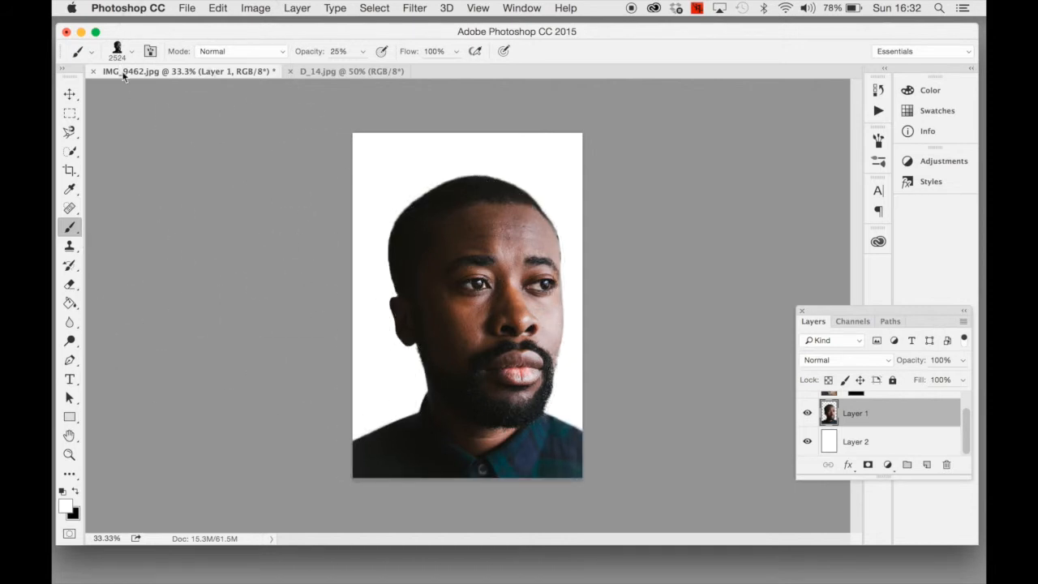
left_click(131, 51)
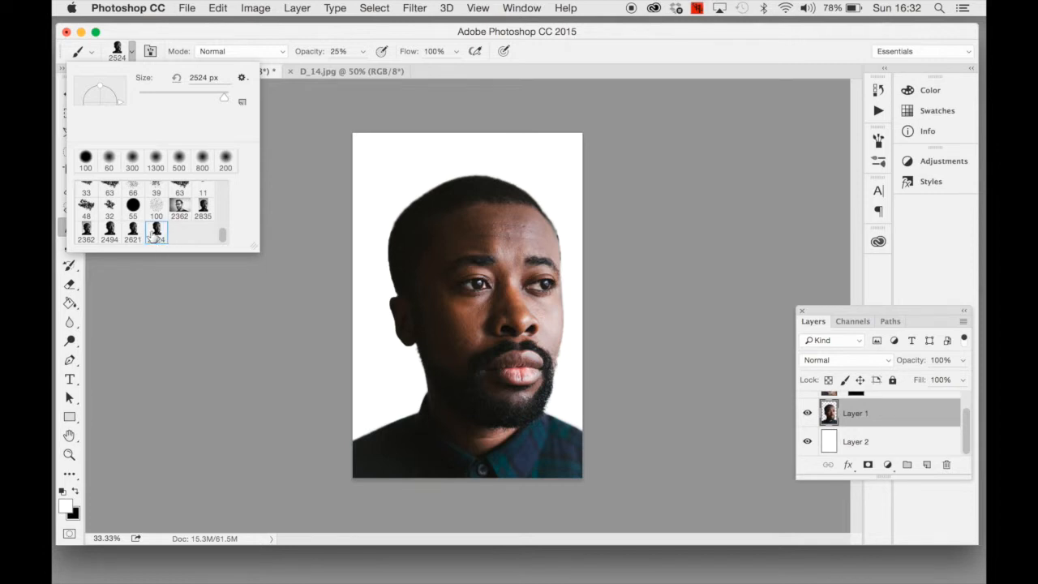
scroll(224, 235, "up", 1)
mouse_move(225, 235)
left_mouse_down()
mouse_move(224, 163)
mouse_move(227, 283)
left_mouse_up()
double_click(155, 233)
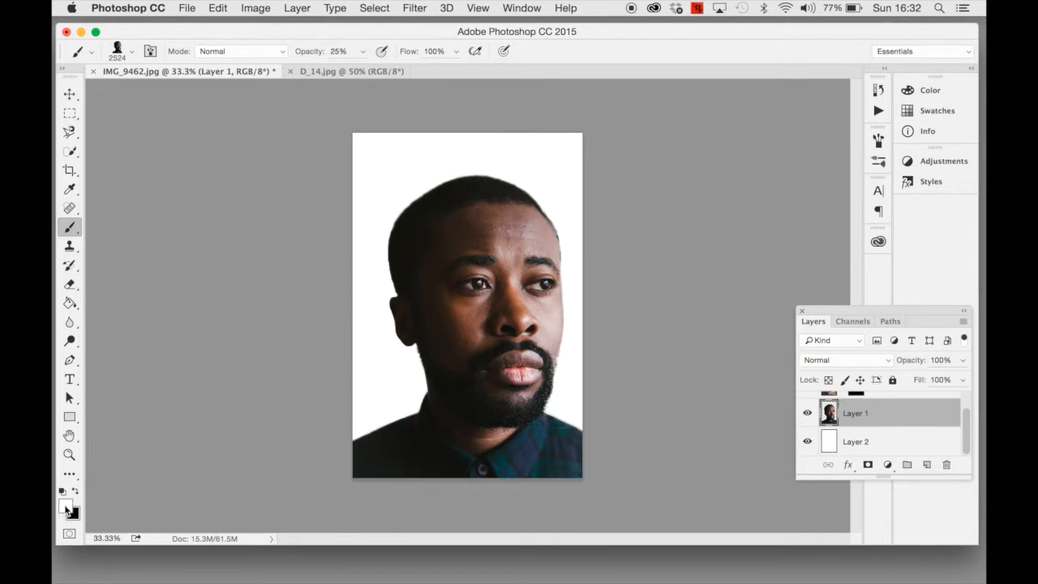
Step: Stamp the Head brush in white at 100% brush opacity on Layer 3's mask, aligned with the portrait
scroll(868, 406, "up", 1)
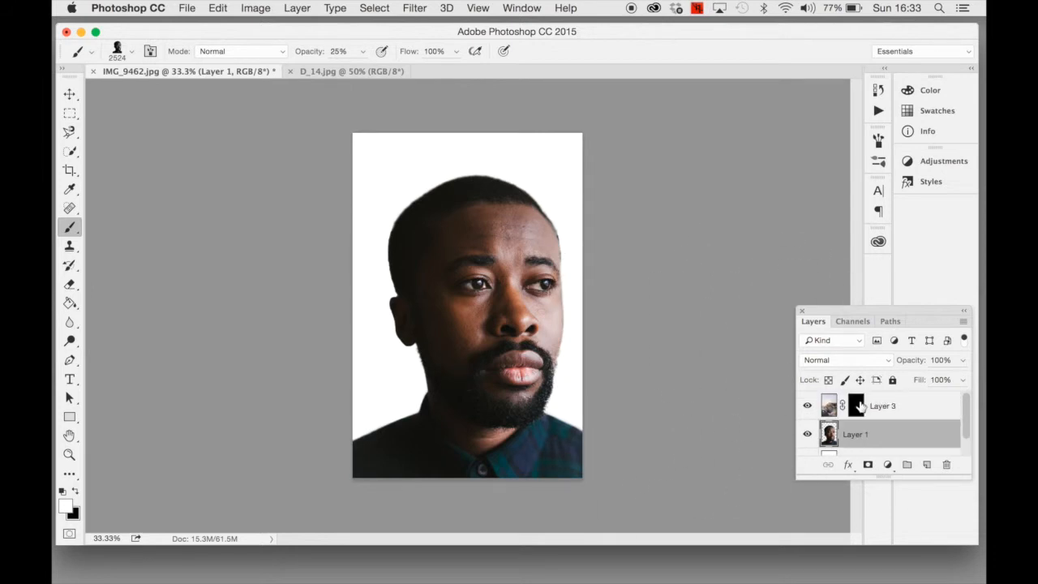
left_click(855, 410)
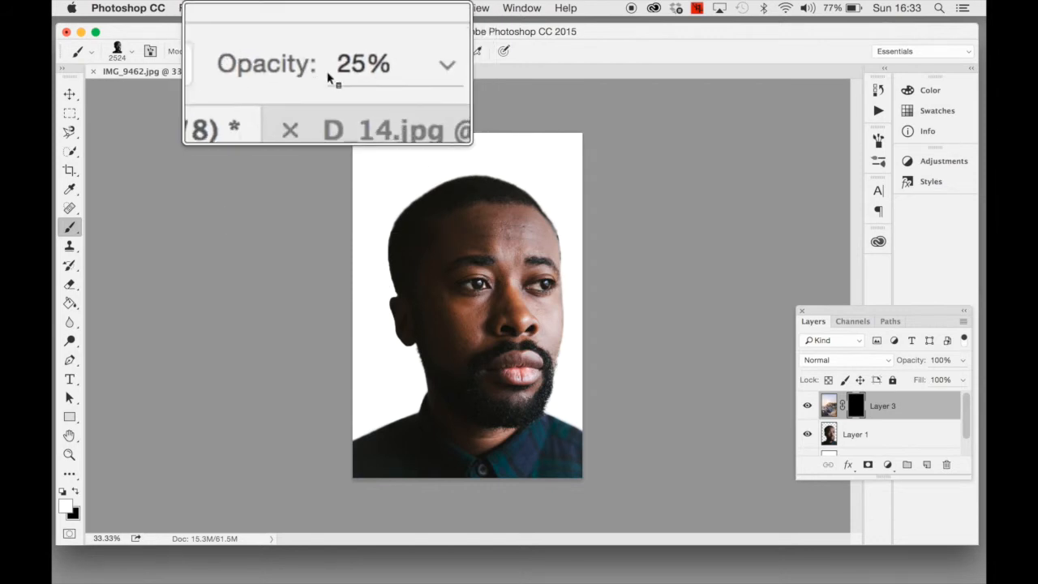
left_click(363, 51)
left_click_drag(364, 68, 416, 68)
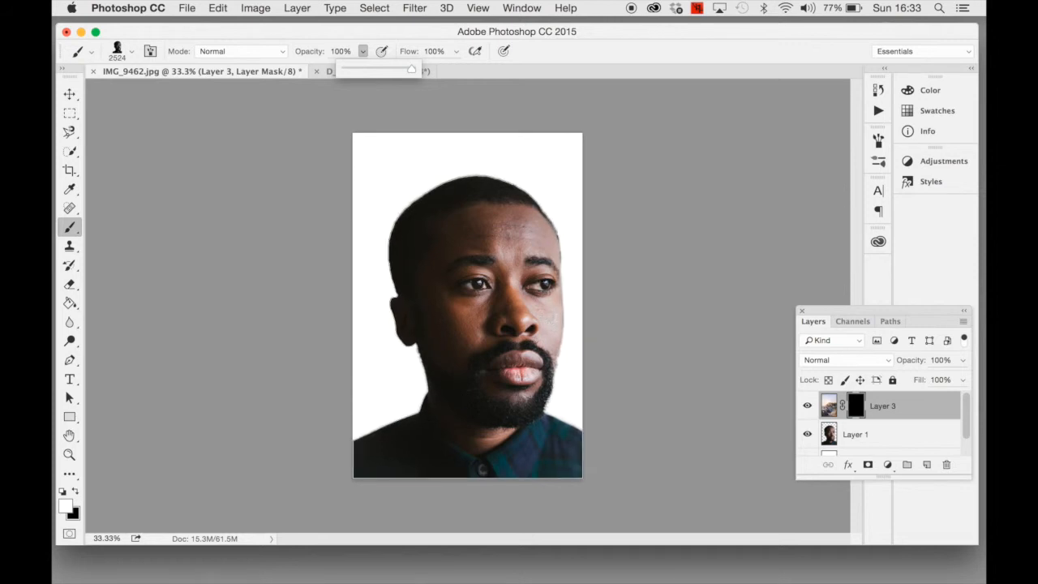
key("alt+BackSpace")
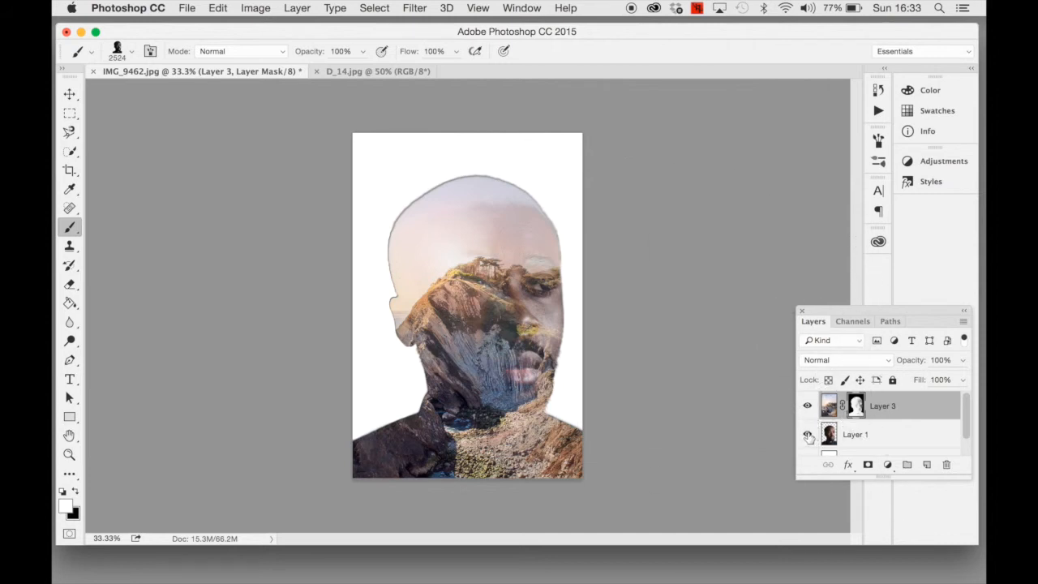
Step: Hide Layer 1 so only the masked landscape shows over the white background layer
scroll(808, 436, "down", 1)
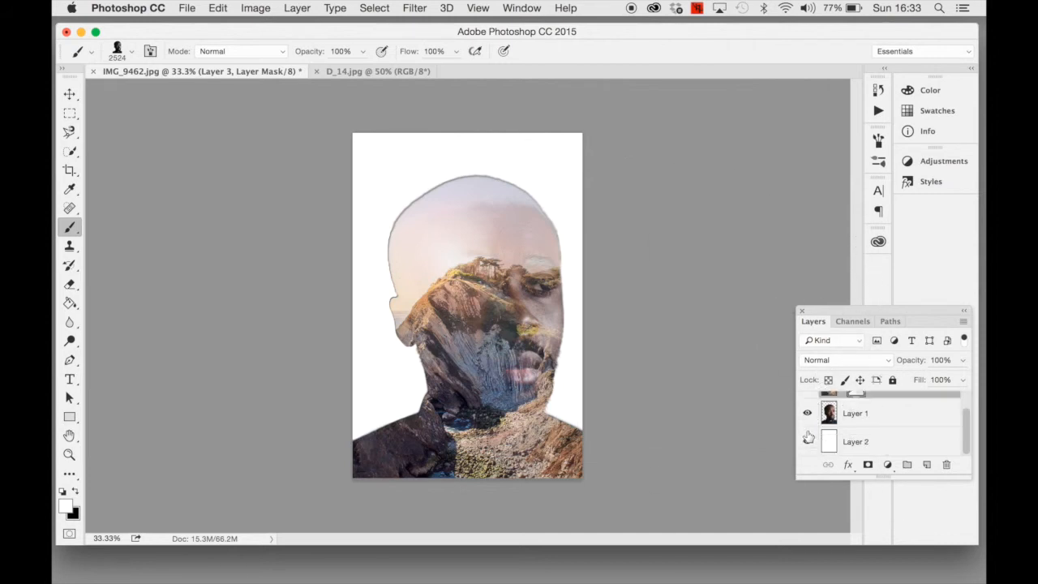
scroll(813, 438, "up", 1)
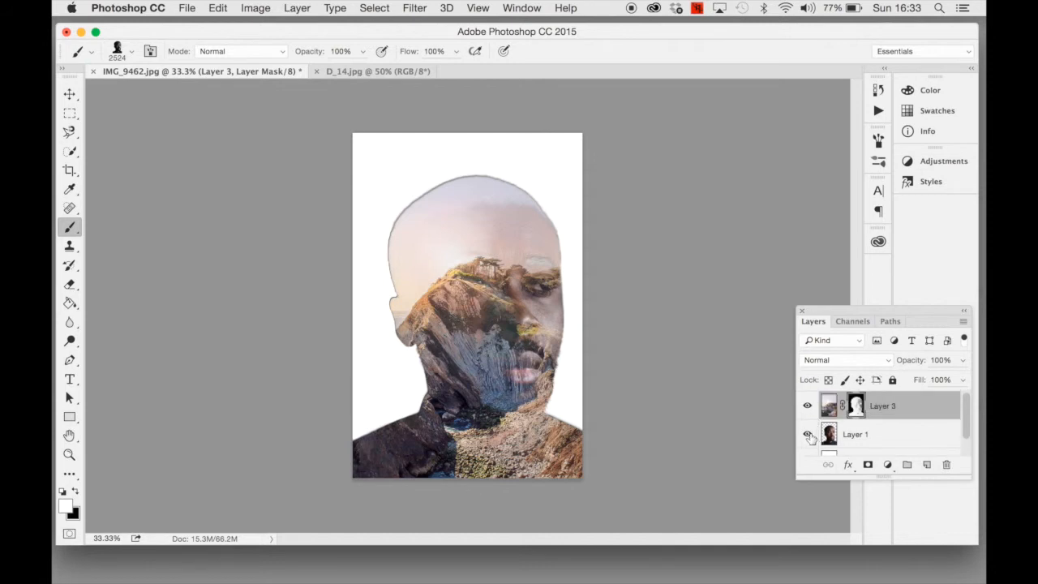
left_click(809, 435)
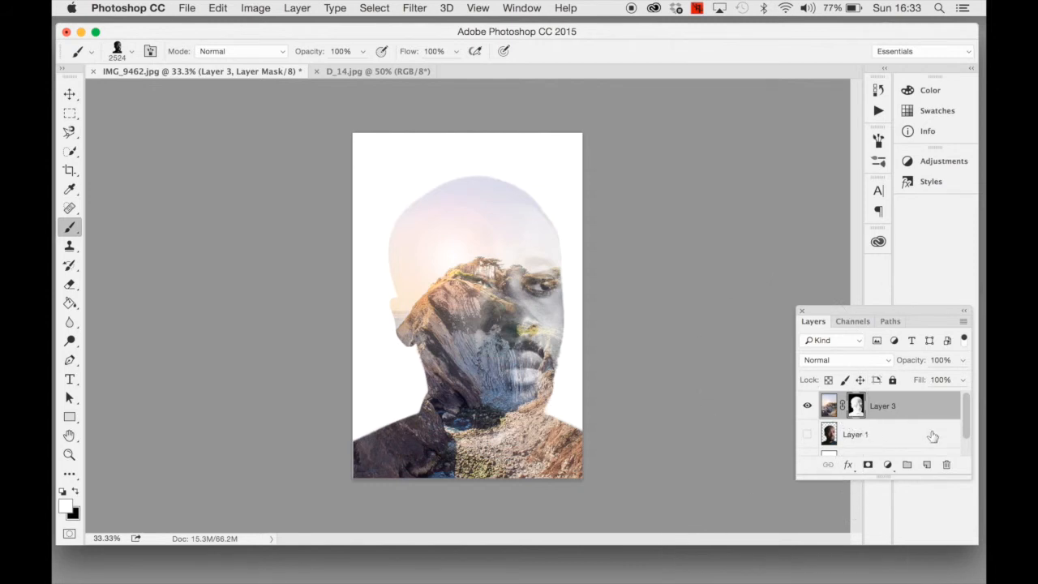
Step: Add a Black & White adjustment layer above Layer 3 with Reds set to 103 and Yellows to 63
left_click(888, 465)
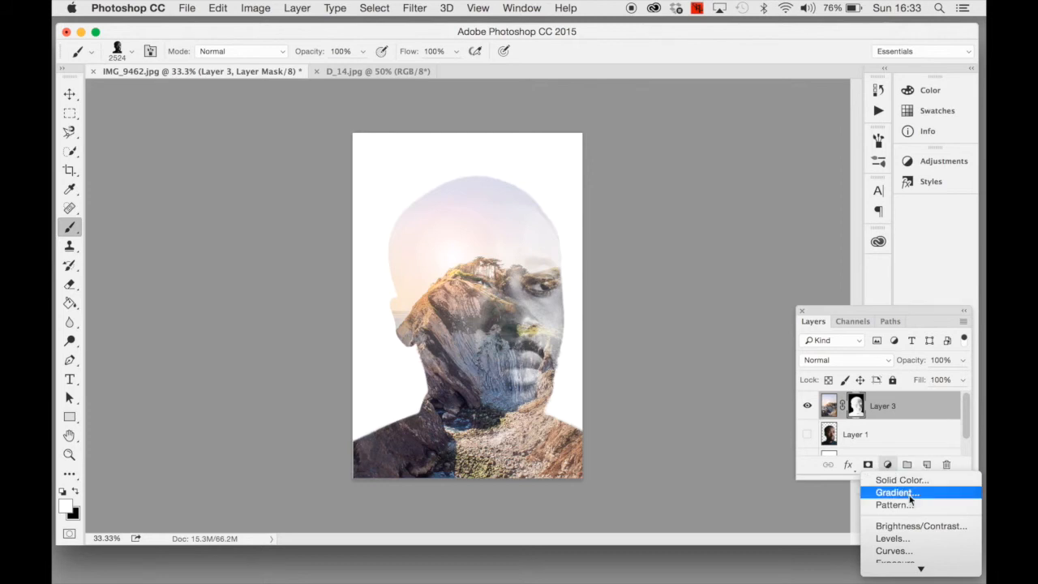
mouse_move(918, 566)
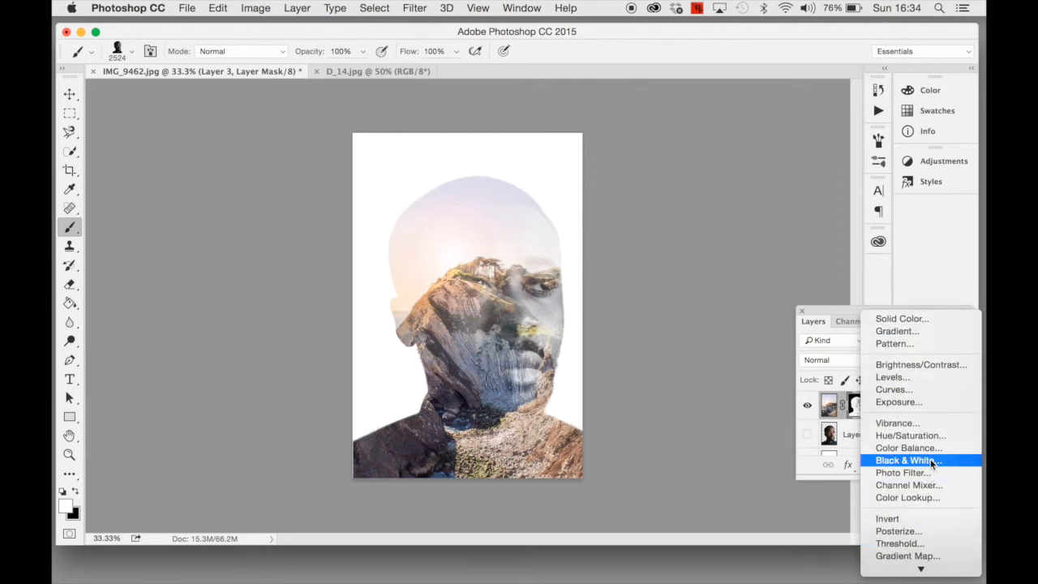
left_click(932, 460)
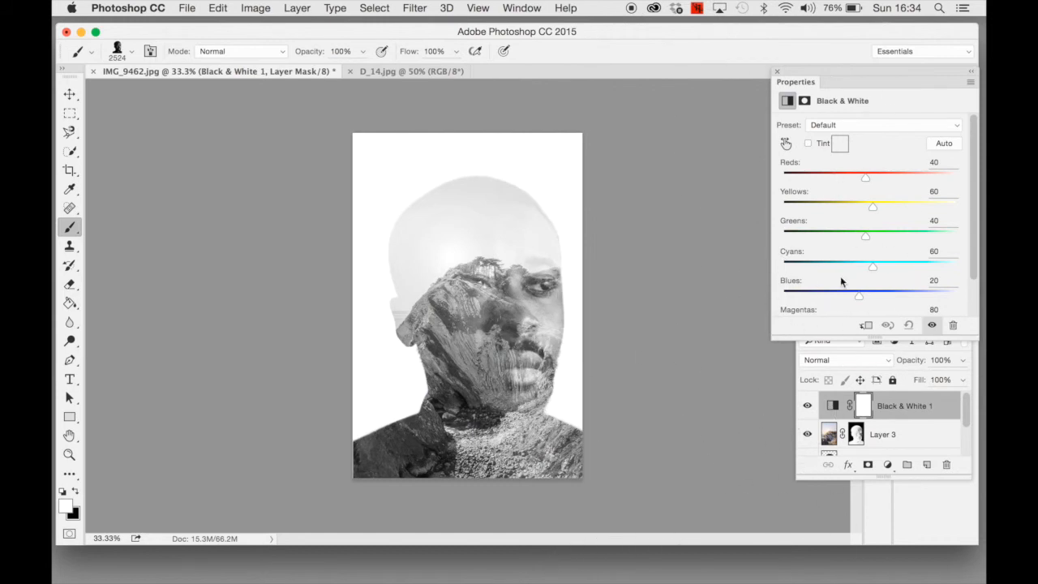
left_click(867, 177)
left_click_drag(868, 180, 873, 209)
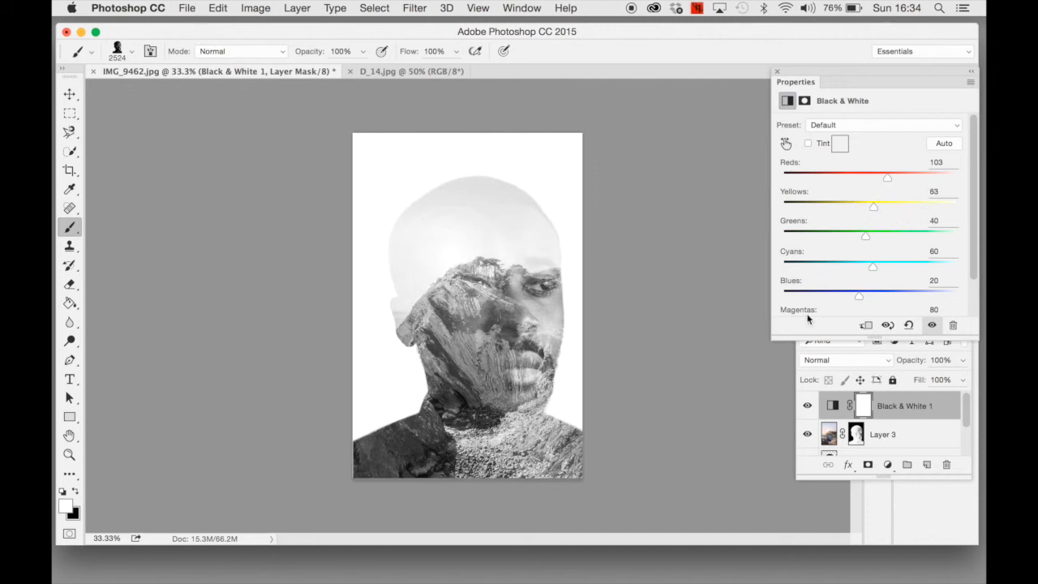